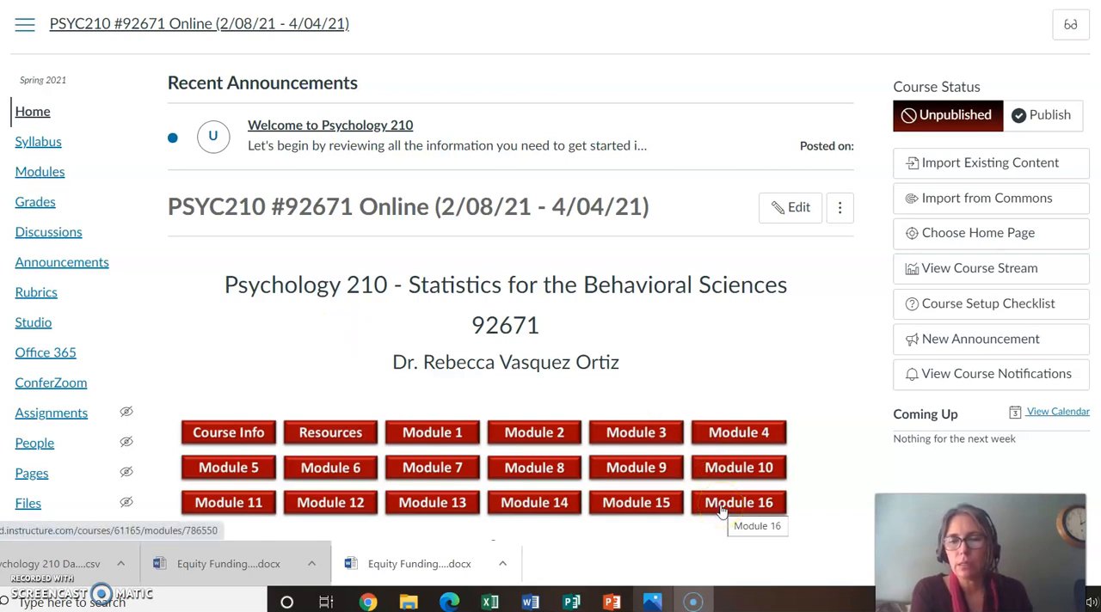
Step: Open the Computer Lab #4 assignment on Correlation Analysis and One Way ANOVA from Module 16
{"action": "left_click", "coordinate": [720, 511]}
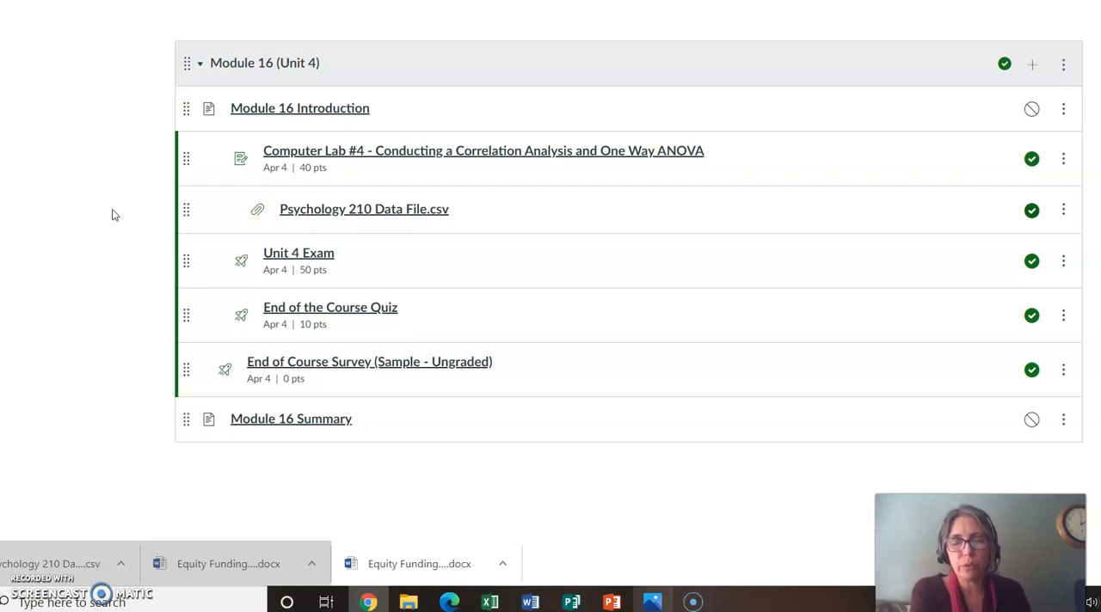
{"action": "left_click", "coordinate": [311, 152]}
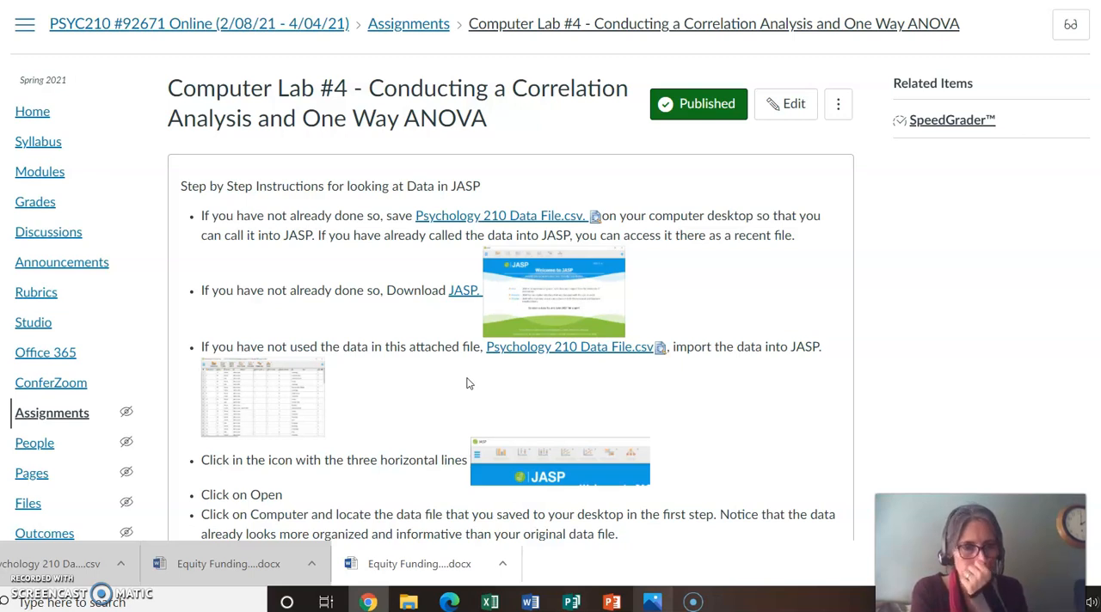
Step: Launch JASP and open the recent file Psychology 210 Data File (2).csv
{"action": "left_click", "coordinate": [104, 603]}
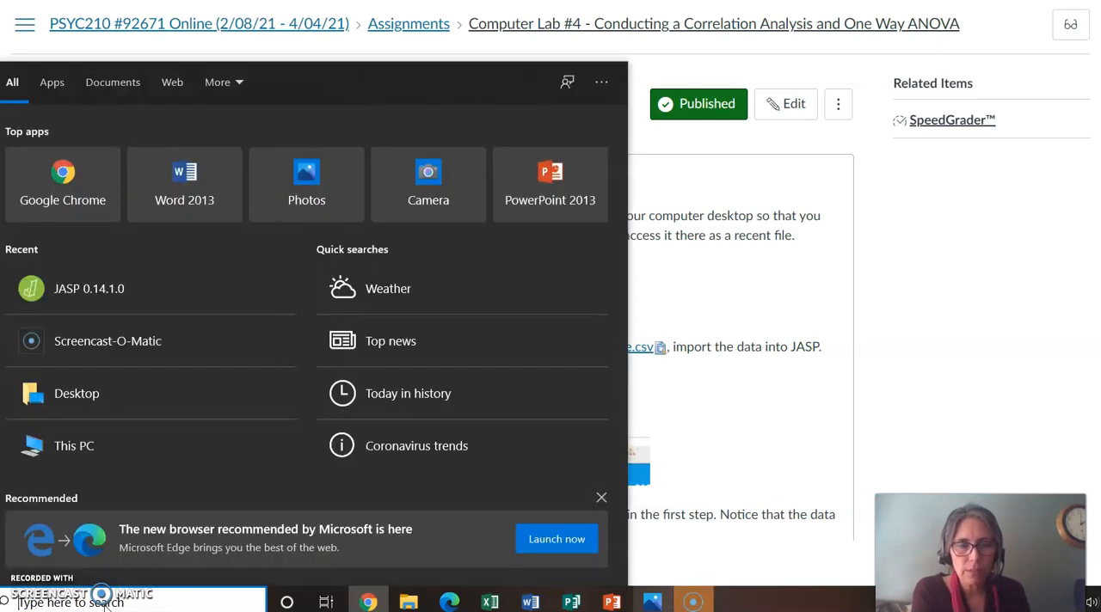
{"action": "left_click", "coordinate": [104, 603]}
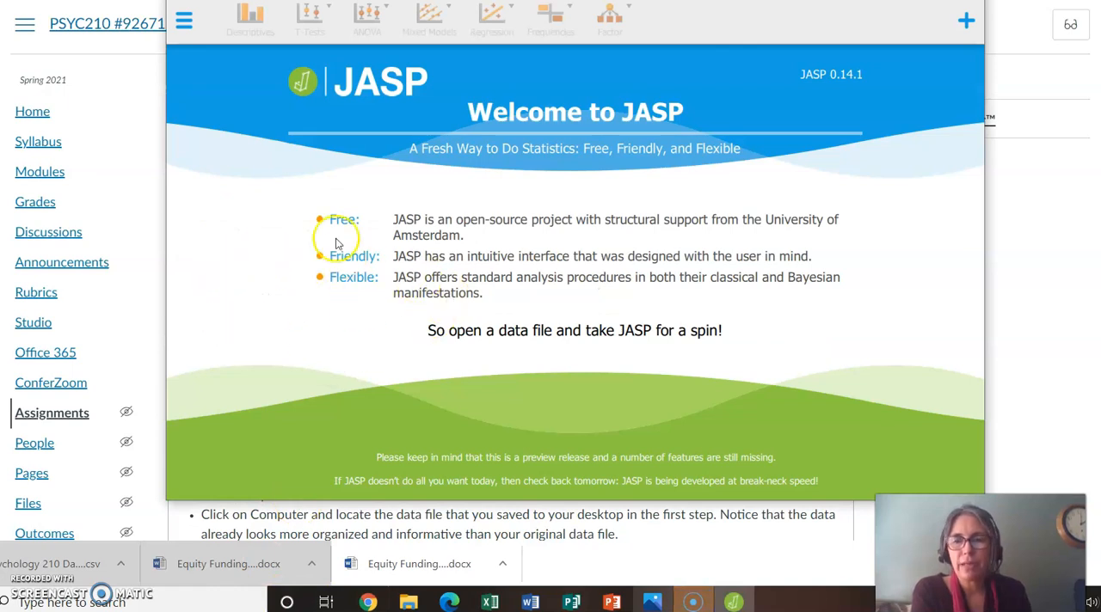
{"action": "left_click", "coordinate": [184, 24]}
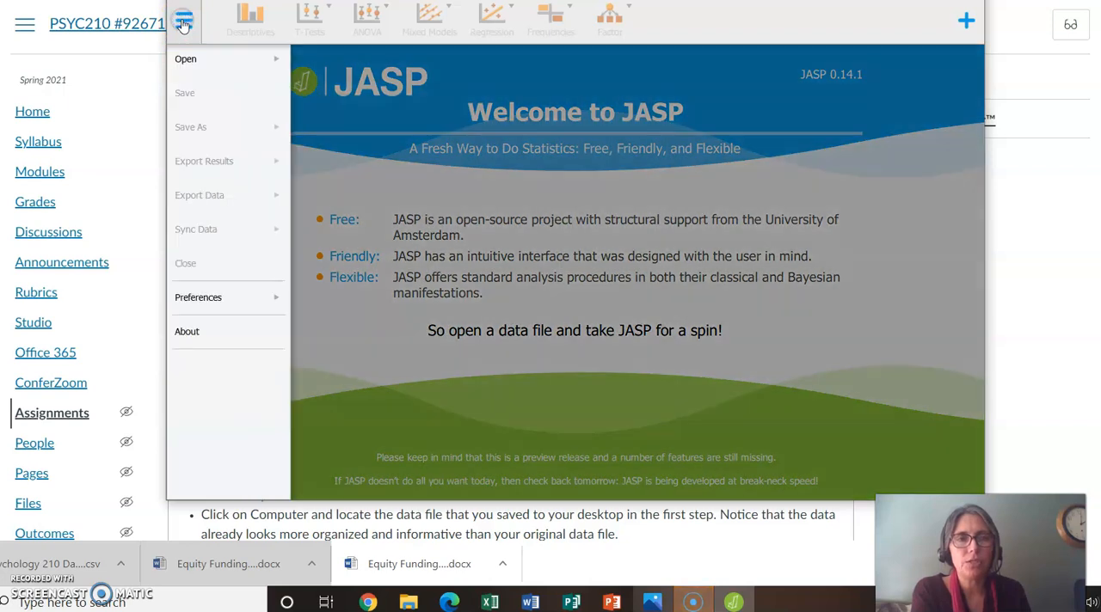
{"action": "left_click", "coordinate": [194, 62]}
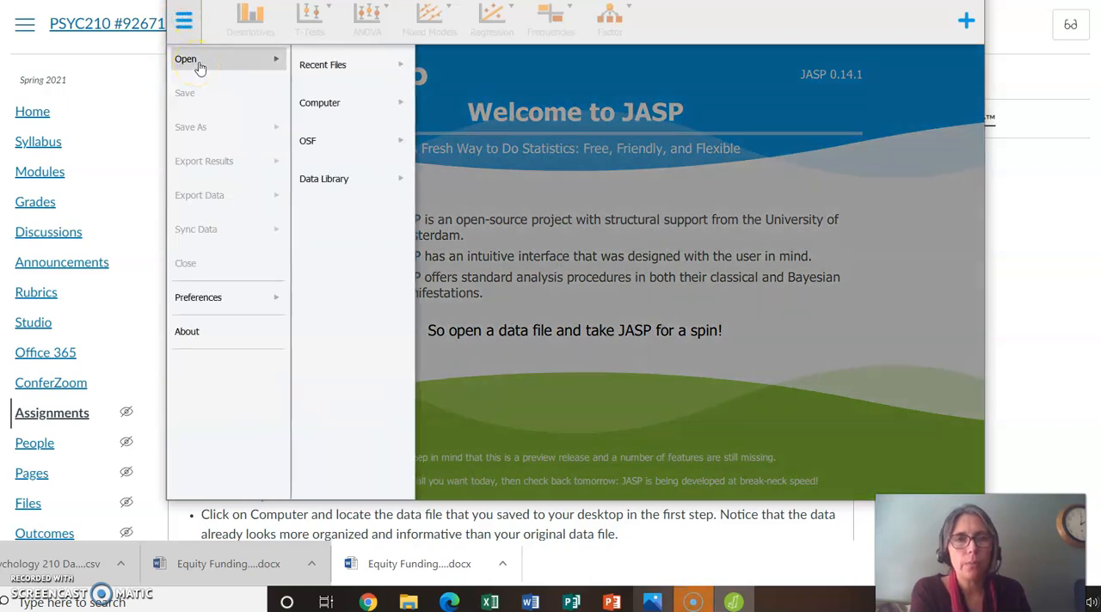
{"action": "left_click", "coordinate": [320, 67]}
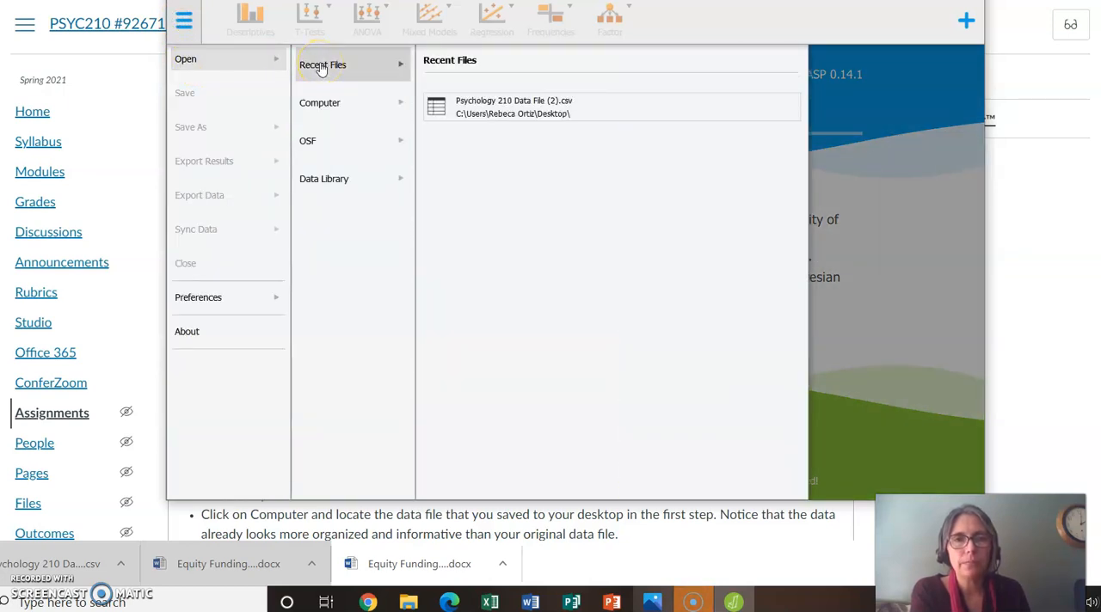
{"action": "left_click", "coordinate": [475, 105]}
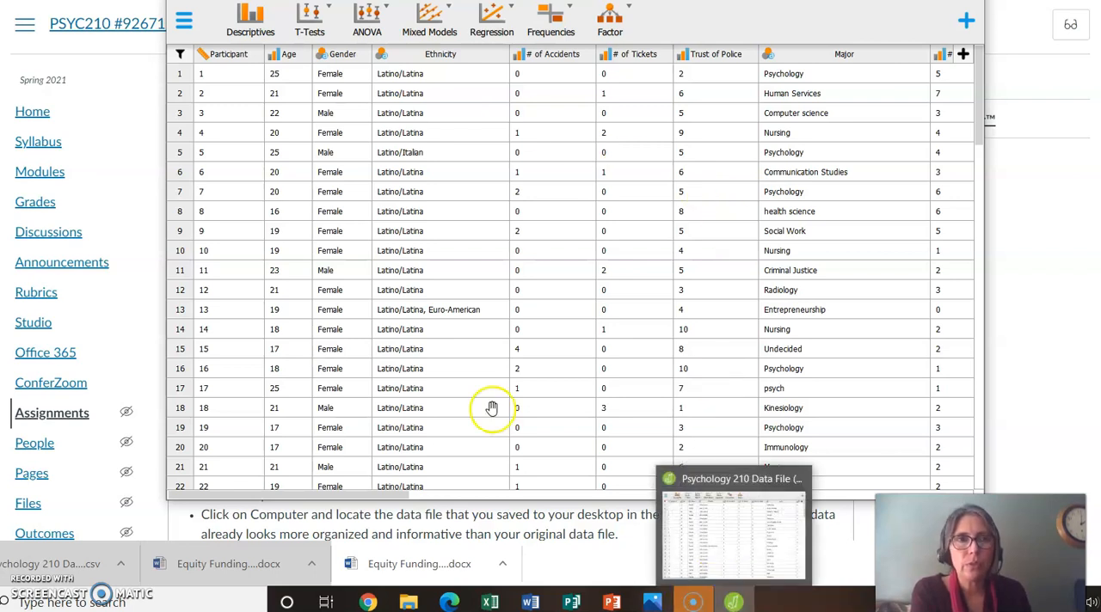
Step: Switch to the browser and reopen the Computer Lab #4 assignment from Module 16 in the course's module list
{"action": "left_click", "coordinate": [80, 180]}
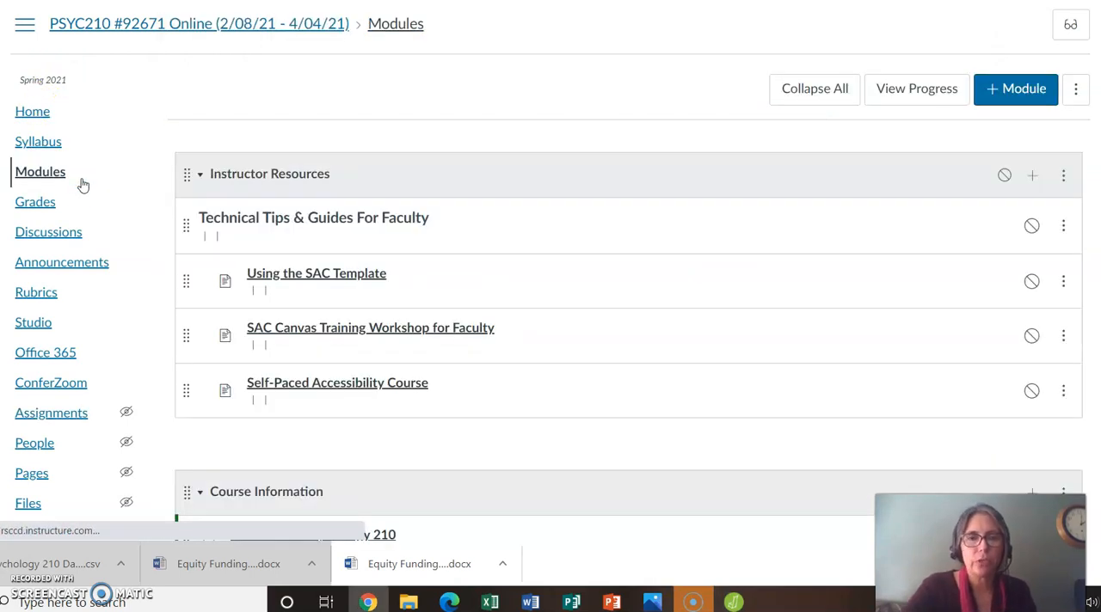
{"action": "scroll", "coordinate": [82, 185], "scroll_direction": "down", "scroll_amount": 5}
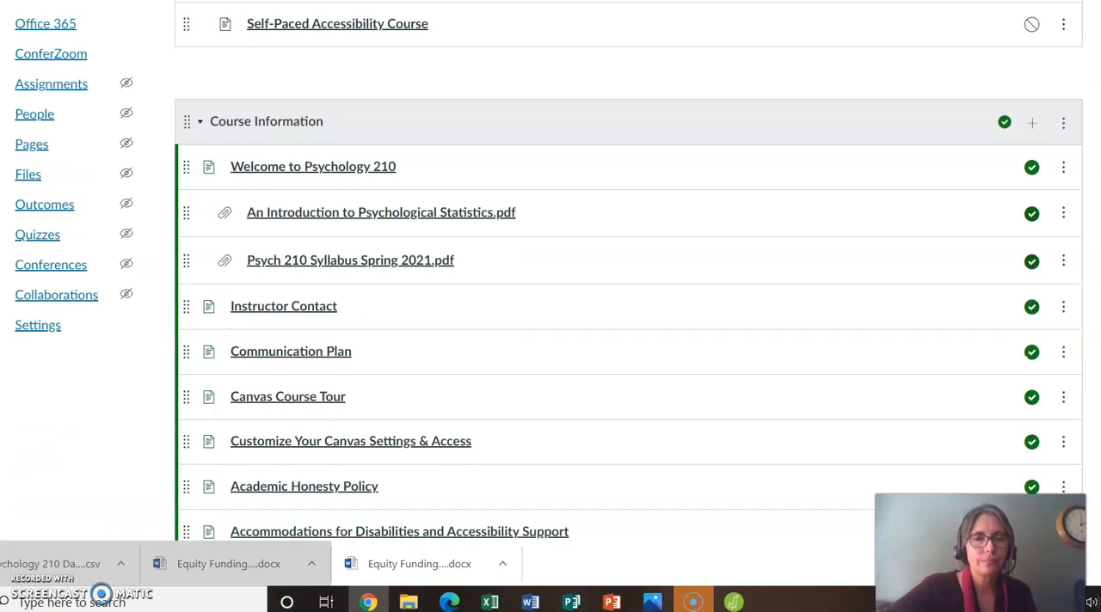
{"action": "scroll", "coordinate": [628, 275], "scroll_direction": "up", "scroll_amount": 2}
{"action": "scroll", "coordinate": [628, 275], "scroll_direction": "down", "scroll_amount": 15}
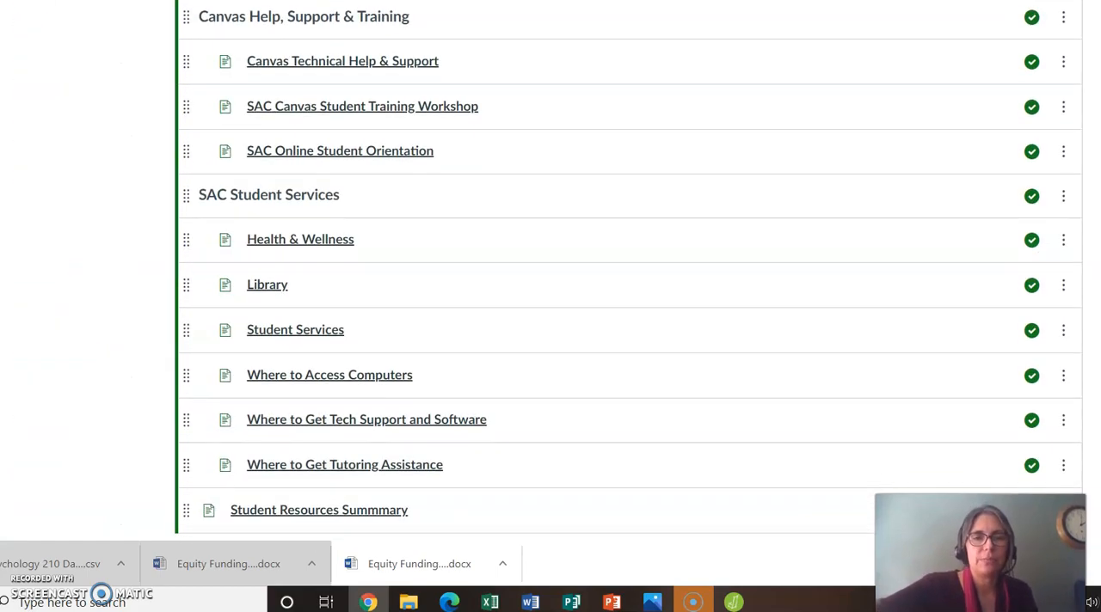
{"action": "scroll", "coordinate": [792, 172], "scroll_direction": "down", "scroll_amount": 20}
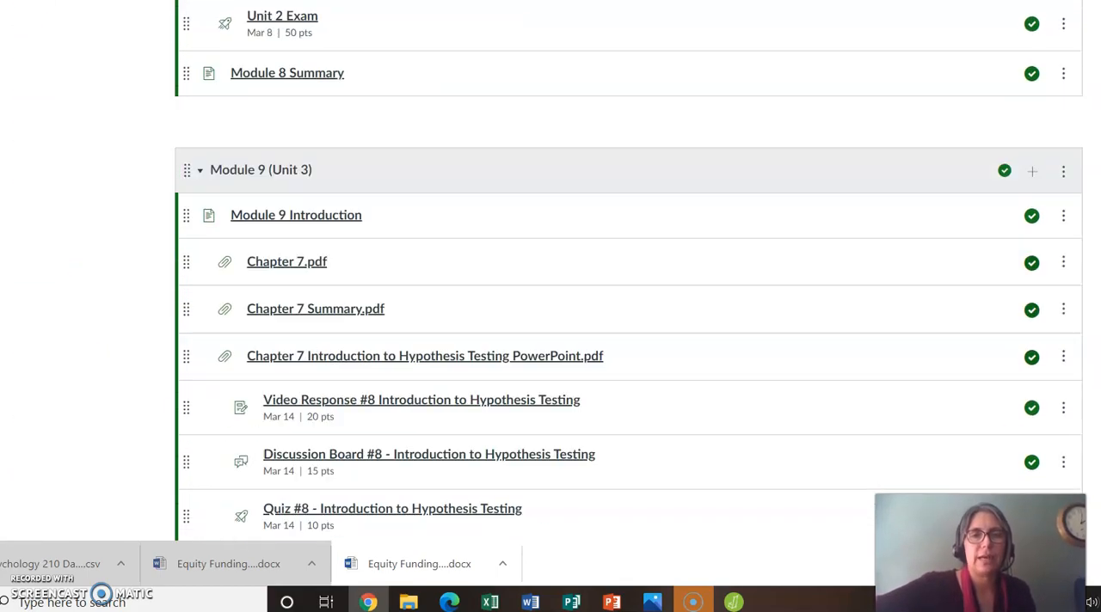
{"action": "scroll", "coordinate": [628, 276], "scroll_direction": "down", "scroll_amount": 20}
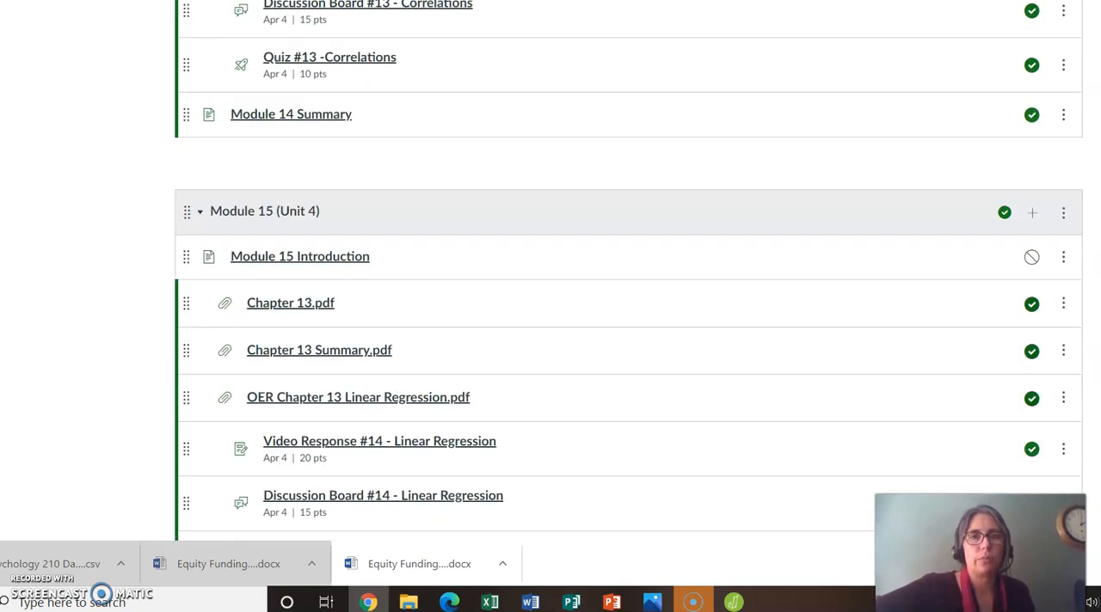
{"action": "scroll", "coordinate": [628, 275], "scroll_direction": "down", "scroll_amount": 3}
{"action": "left_click", "coordinate": [484, 152]}
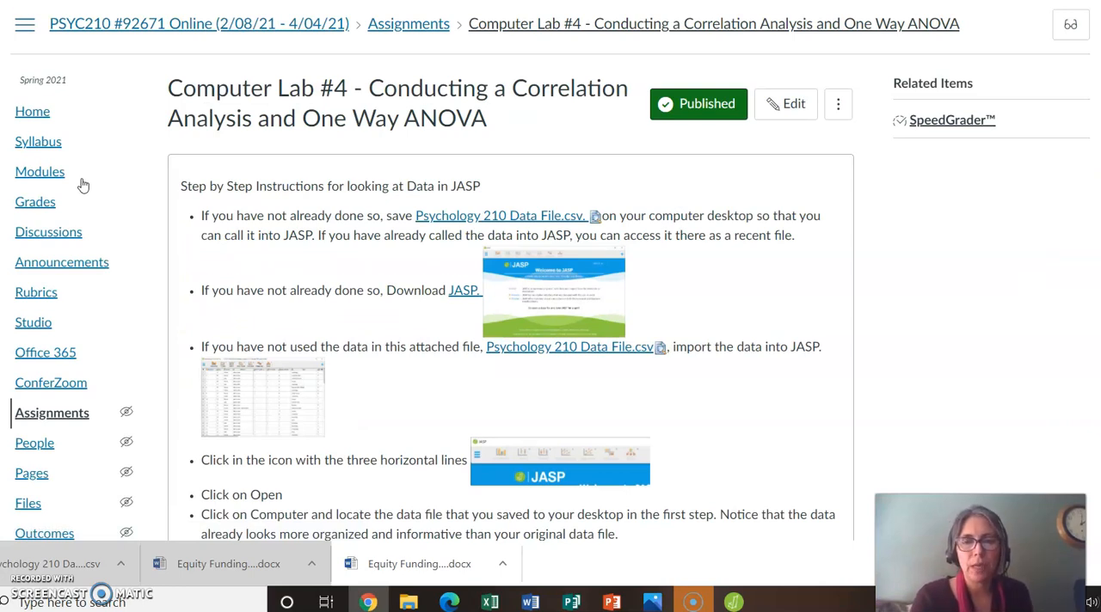
Step: Read the lab instructions on importing the data, choosing the Descriptives variables and running the correlation
{"action": "scroll", "coordinate": [83, 185], "scroll_direction": "down", "scroll_amount": 1}
{"action": "scroll", "coordinate": [83, 185], "scroll_direction": "down", "scroll_amount": 1}
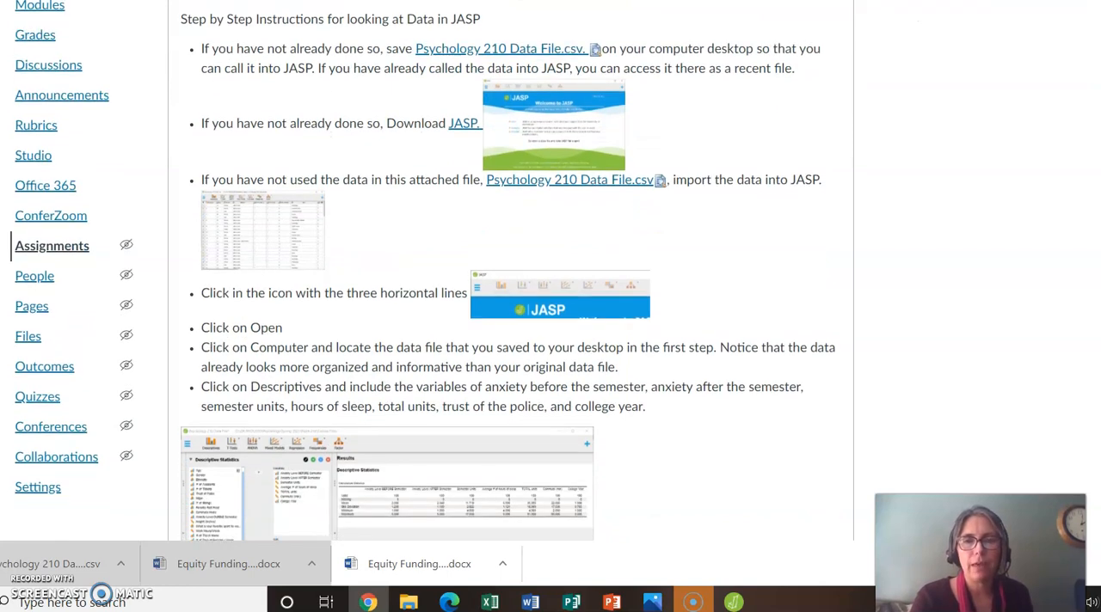
{"action": "scroll", "coordinate": [516, 275], "scroll_direction": "down", "scroll_amount": 2}
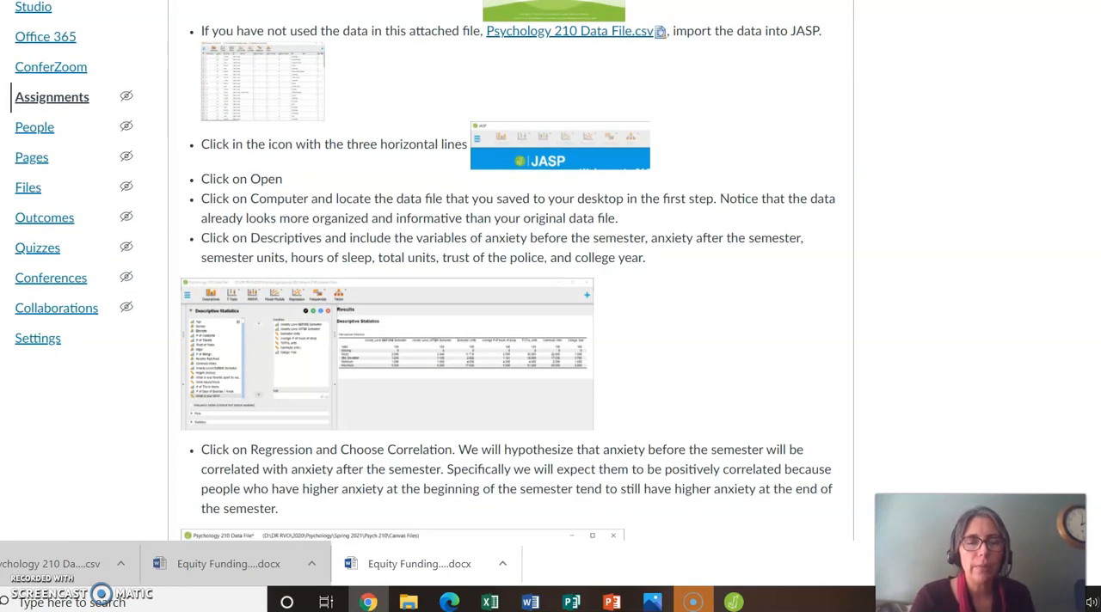
{"action": "scroll", "coordinate": [516, 271], "scroll_direction": "down", "scroll_amount": 1}
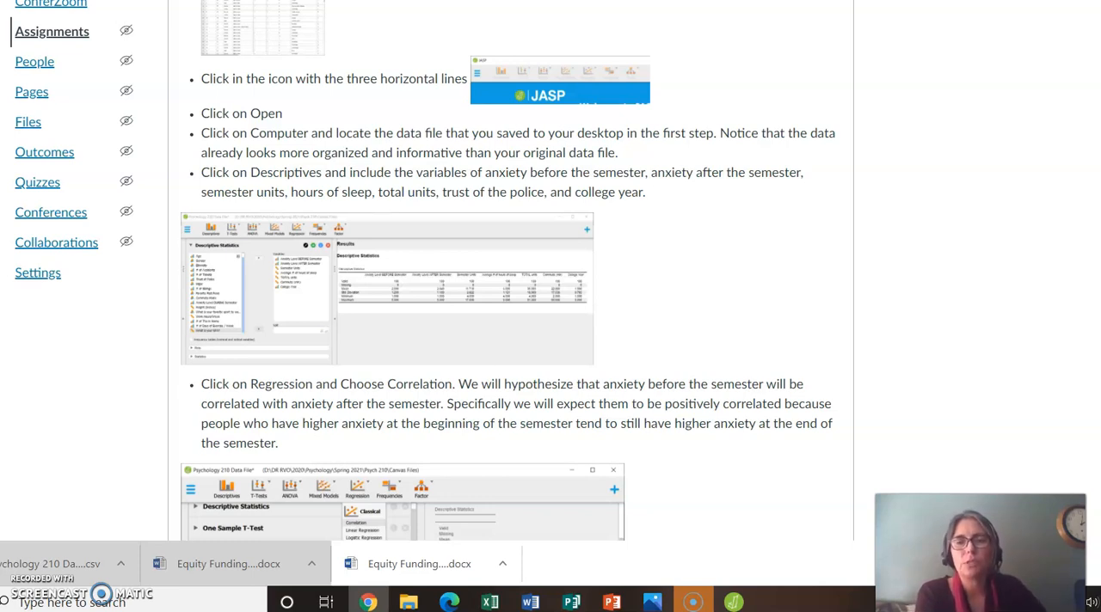
{"action": "scroll", "coordinate": [516, 270], "scroll_direction": "down", "scroll_amount": 2}
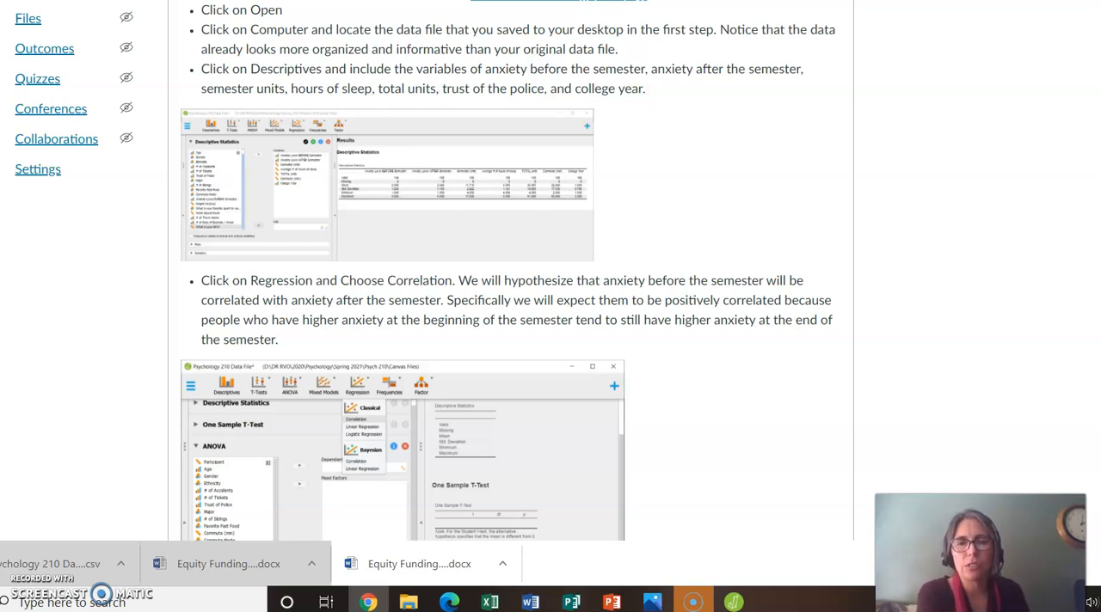
Step: Switch to JASP, start a Descriptive Statistics analysis and add Trust of Police and Anxiety Level BEFORE Semester as variables
{"action": "left_click", "coordinate": [734, 602]}
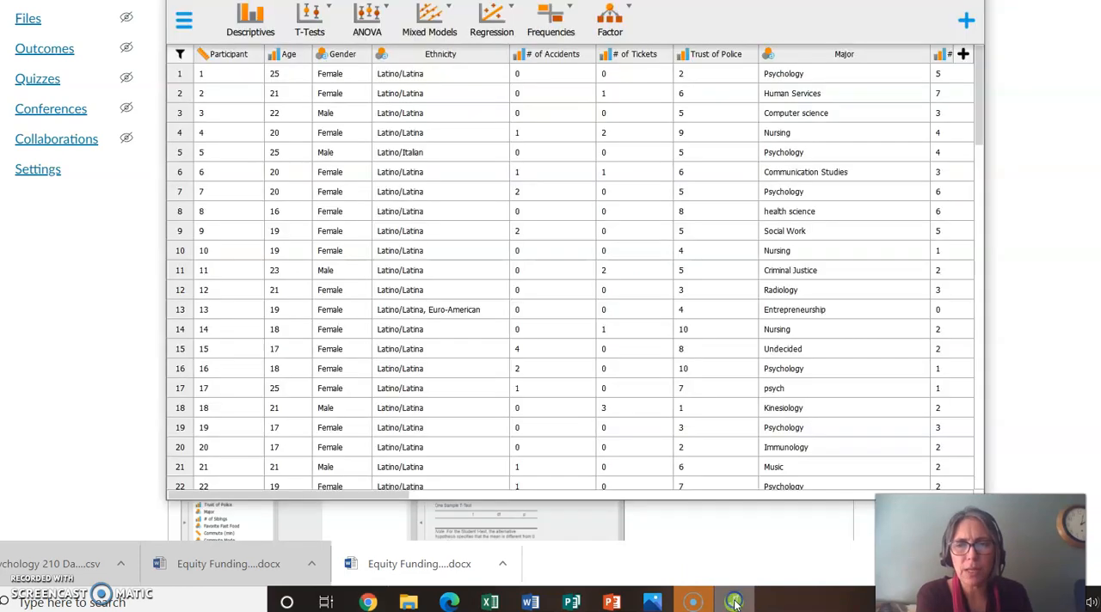
{"action": "left_click", "coordinate": [254, 19]}
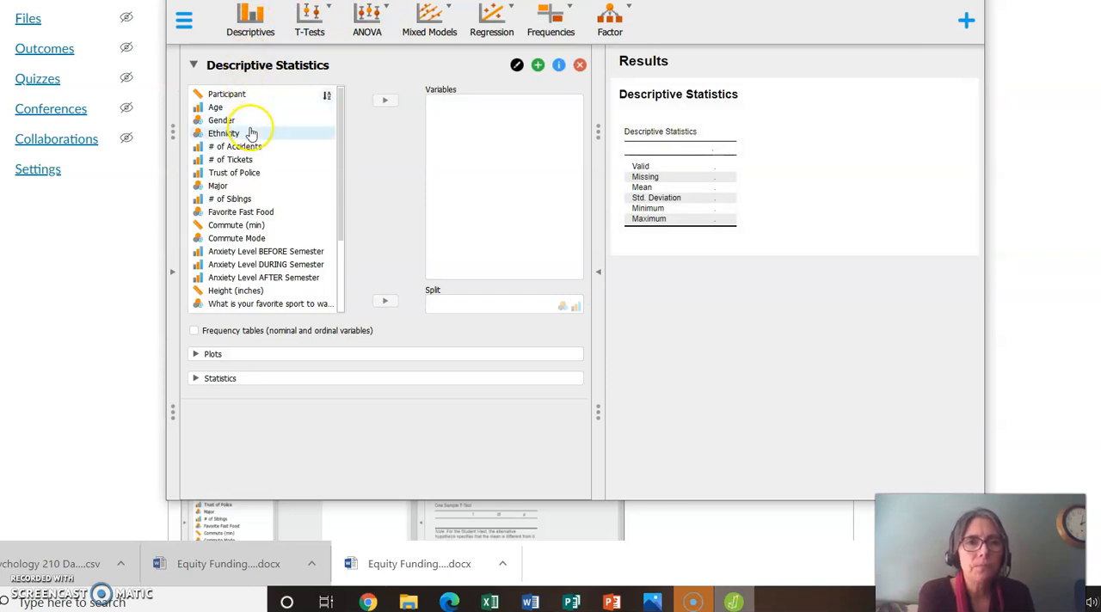
{"action": "left_click", "coordinate": [251, 172]}
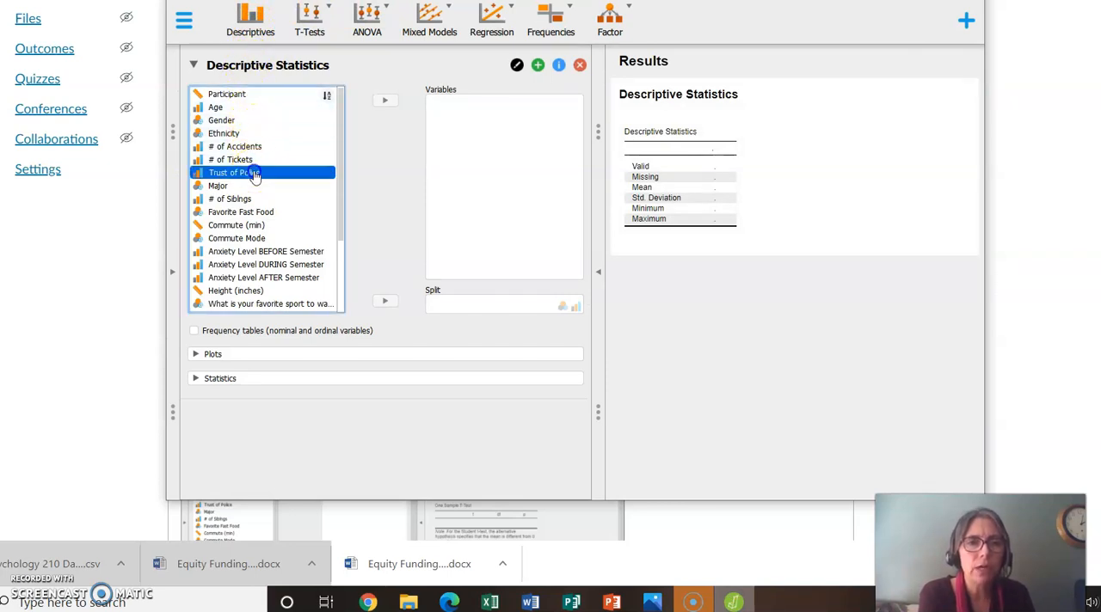
{"action": "left_click", "coordinate": [384, 105]}
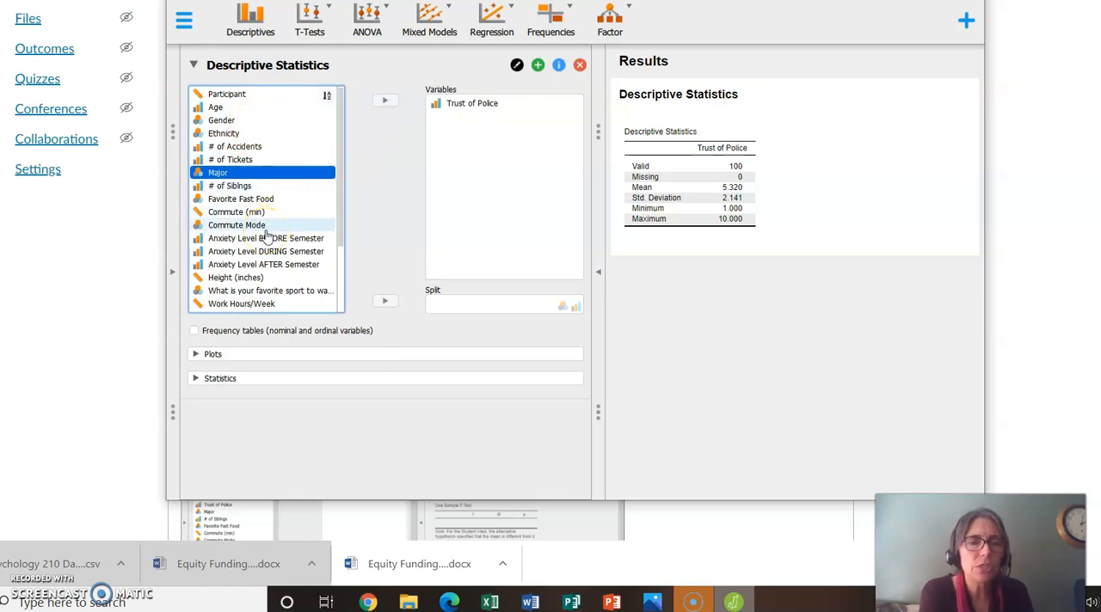
{"action": "left_click", "coordinate": [384, 102]}
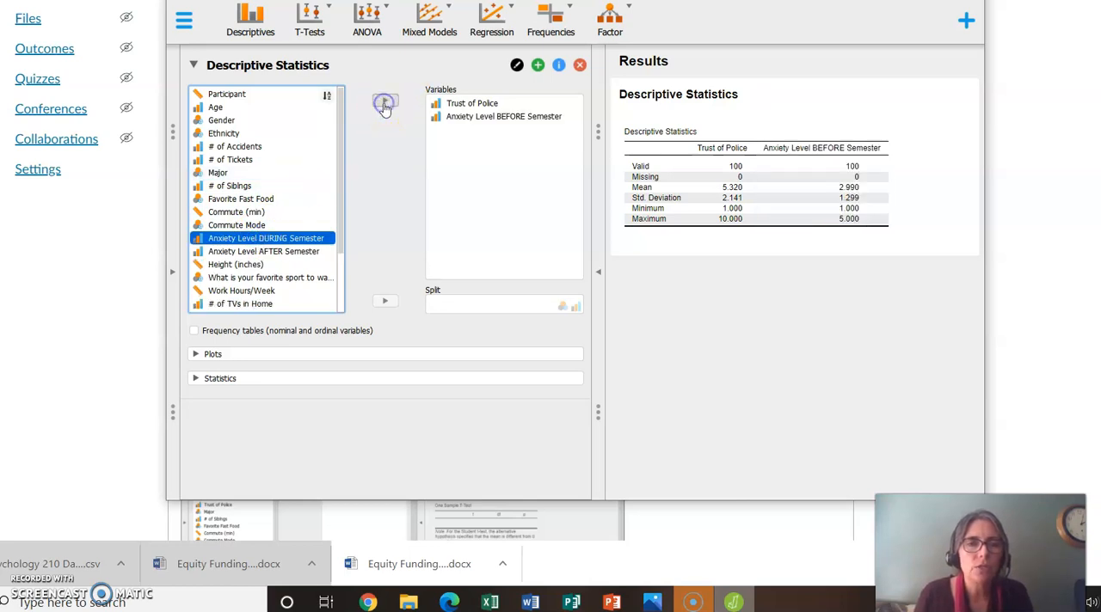
Step: Add Anxiety Level AFTER Semester and Work Hours/Week to the descriptive statistics variables
{"action": "left_click", "coordinate": [284, 251]}
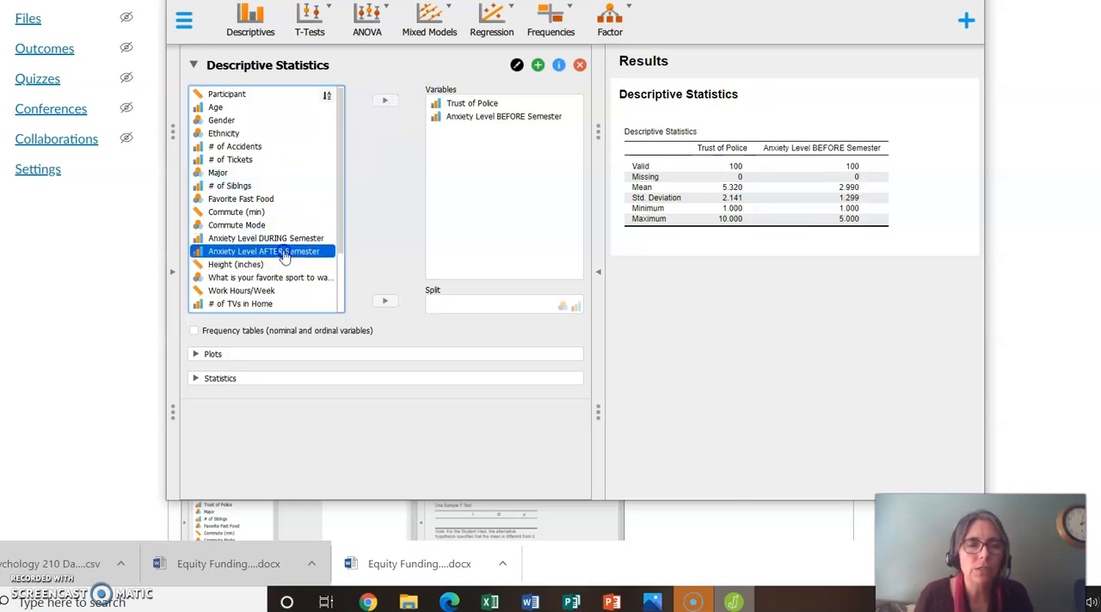
{"action": "left_click", "coordinate": [385, 100]}
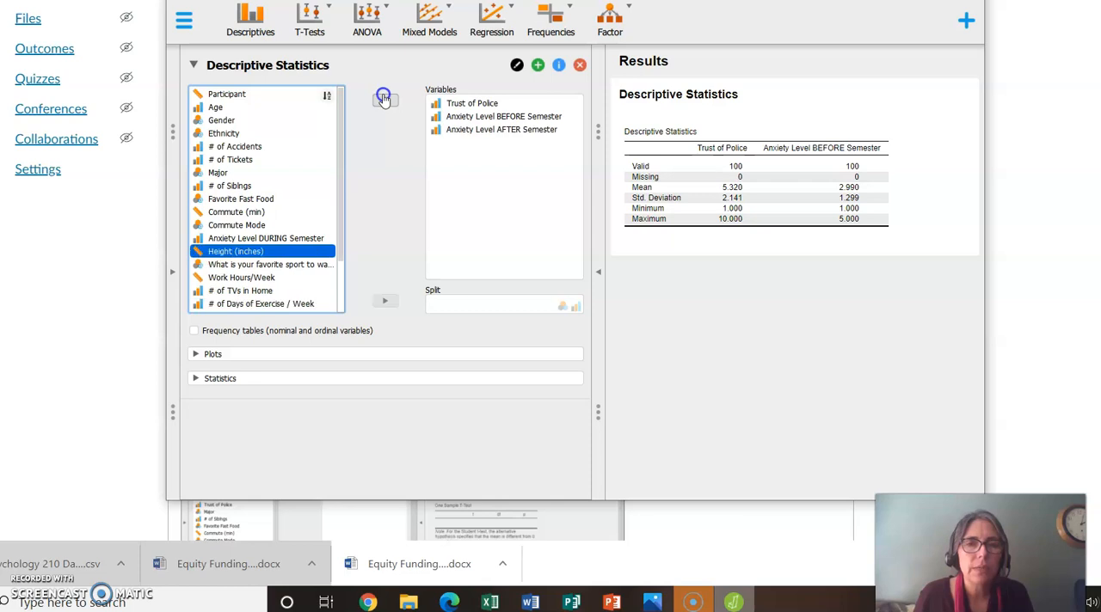
{"action": "left_click", "coordinate": [248, 277]}
{"action": "left_click", "coordinate": [386, 105]}
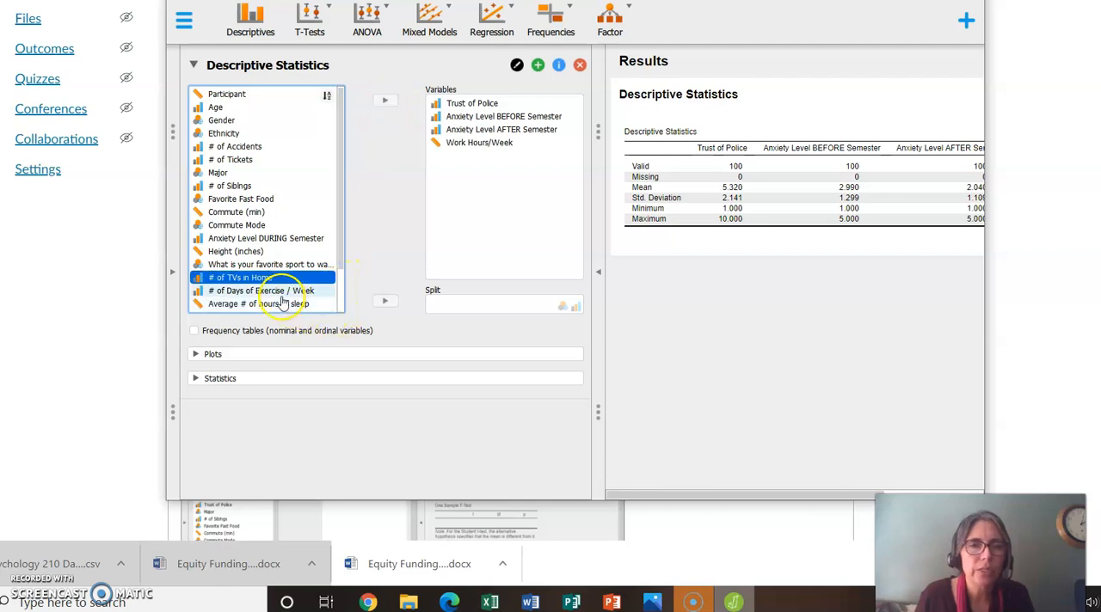
Step: Add Average # of hours of sleep and Semester Units to the descriptive statistics variables
{"action": "left_click", "coordinate": [270, 166]}
{"action": "mouse_move", "coordinate": [270, 165]}
{"action": "left_mouse_down"}
{"action": "mouse_move", "coordinate": [273, 134]}
{"action": "mouse_move", "coordinate": [270, 146]}
{"action": "left_mouse_up"}
{"action": "left_click_drag", "start_coordinate": [340, 201], "coordinate": [339, 283]}
{"action": "left_click", "coordinate": [273, 253]}
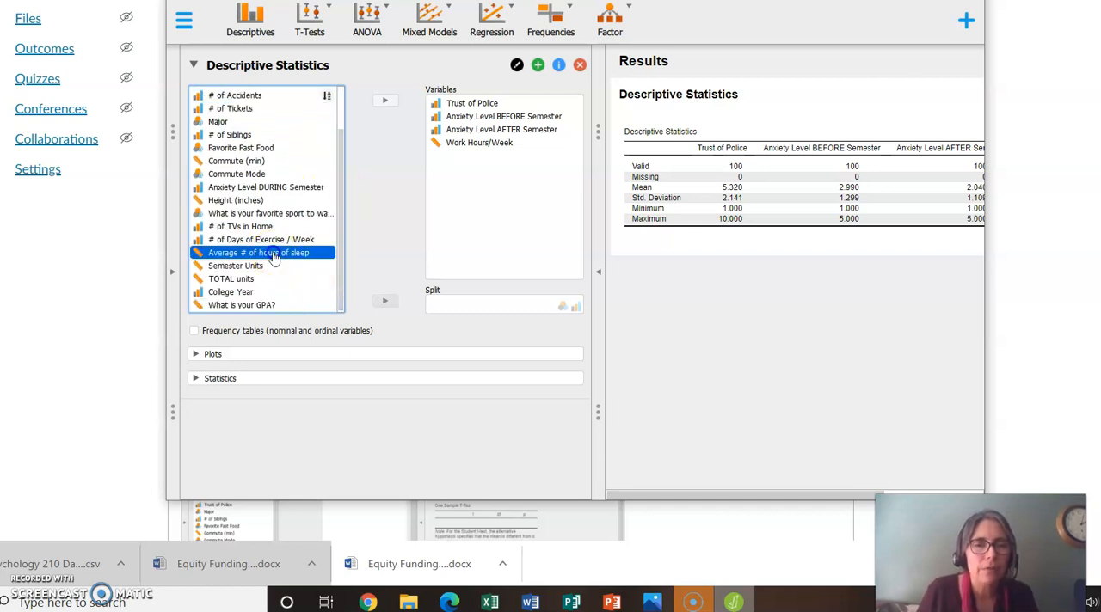
{"action": "left_click", "coordinate": [387, 102]}
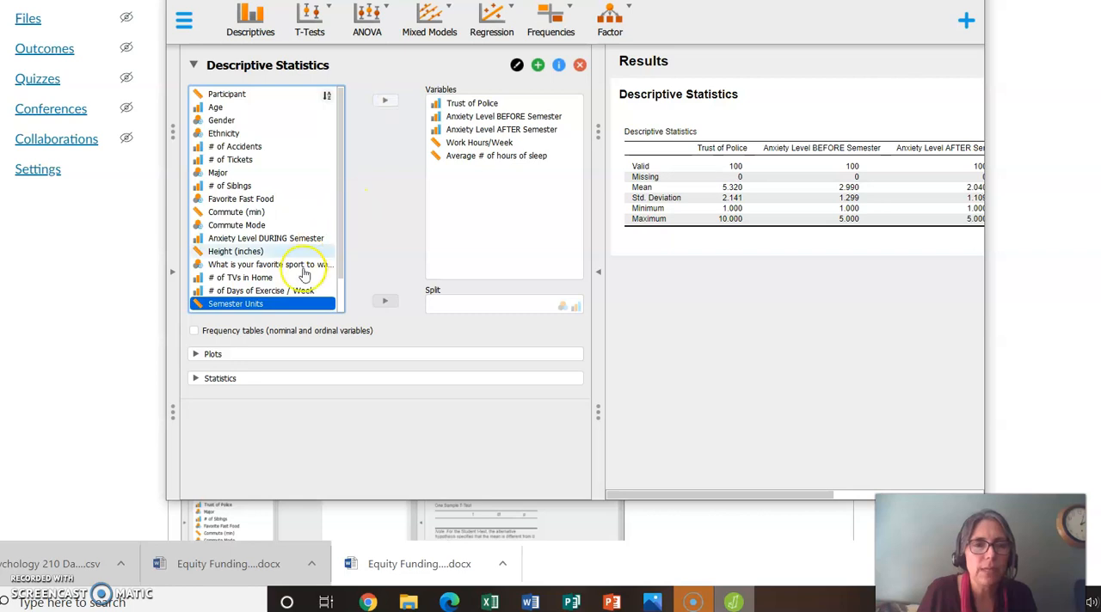
{"action": "left_click", "coordinate": [383, 100]}
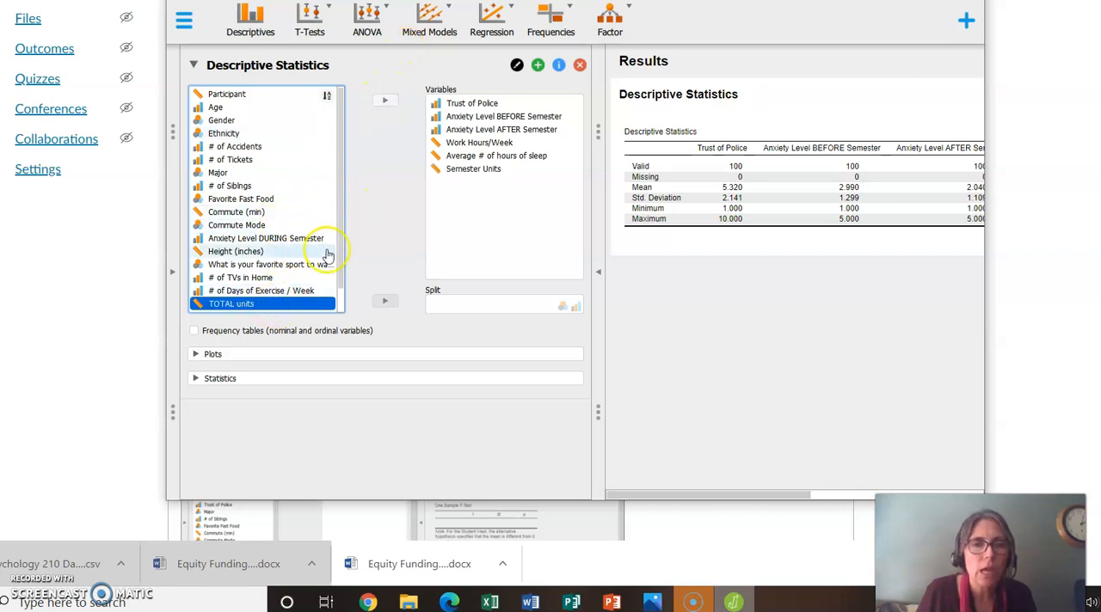
Step: Add College Year to the descriptive statistics variables and widen the JASP window on both sides to show more of the results
{"action": "left_click_drag", "start_coordinate": [341, 247], "coordinate": [335, 268]}
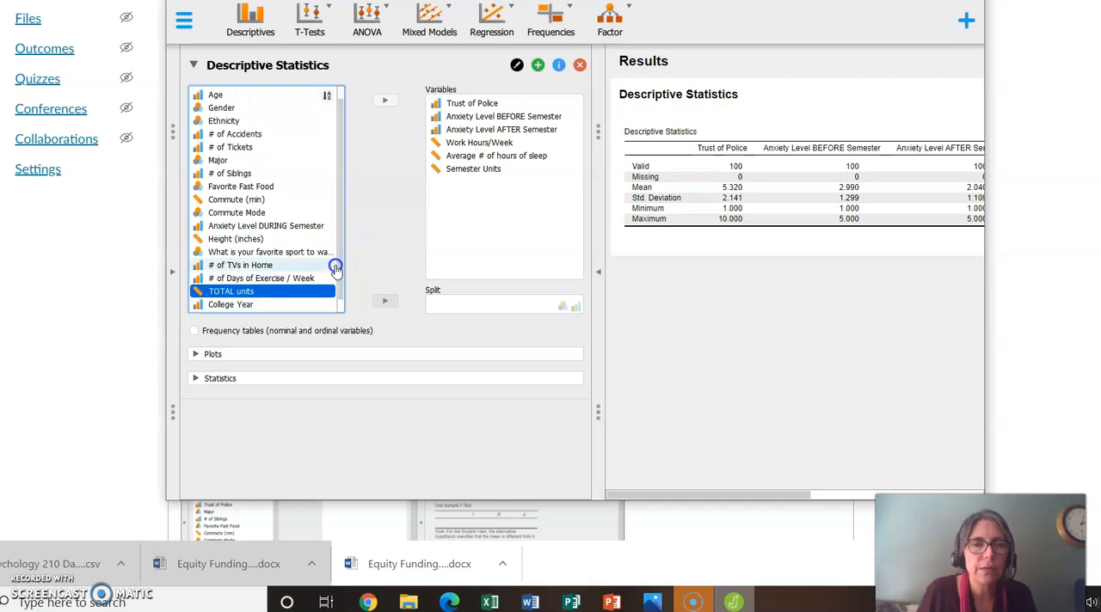
{"action": "left_click", "coordinate": [293, 307]}
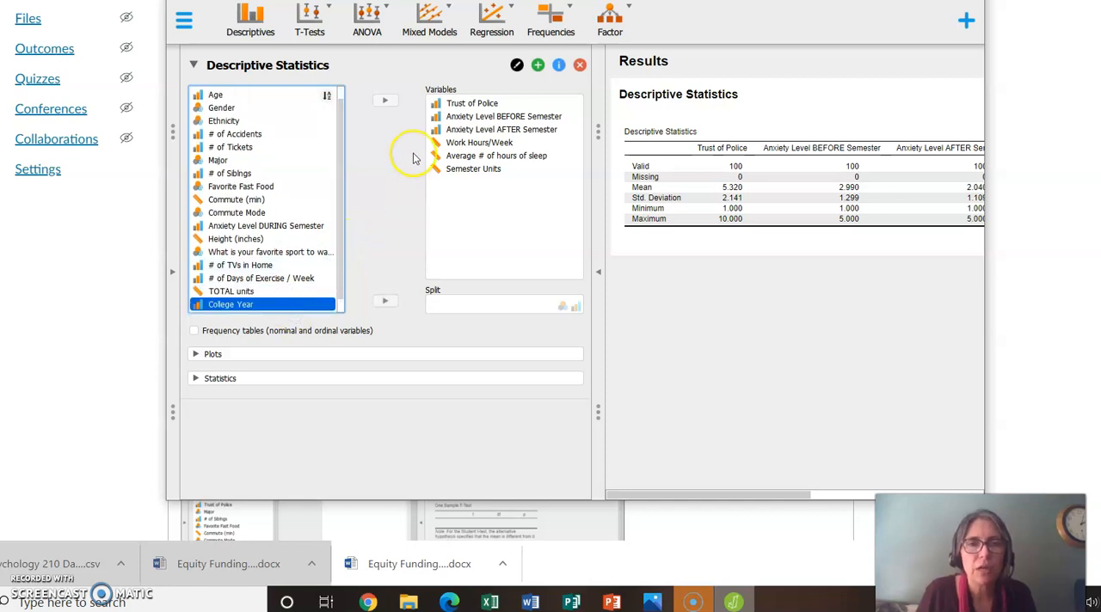
{"action": "left_click", "coordinate": [385, 103]}
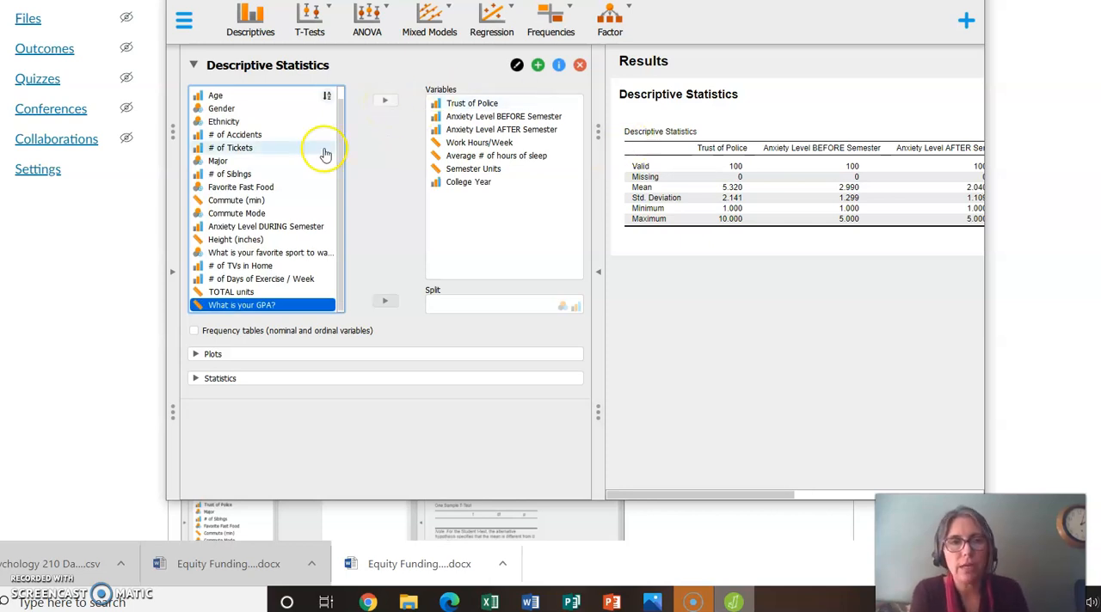
{"action": "left_click_drag", "start_coordinate": [165, 183], "coordinate": [7, 195]}
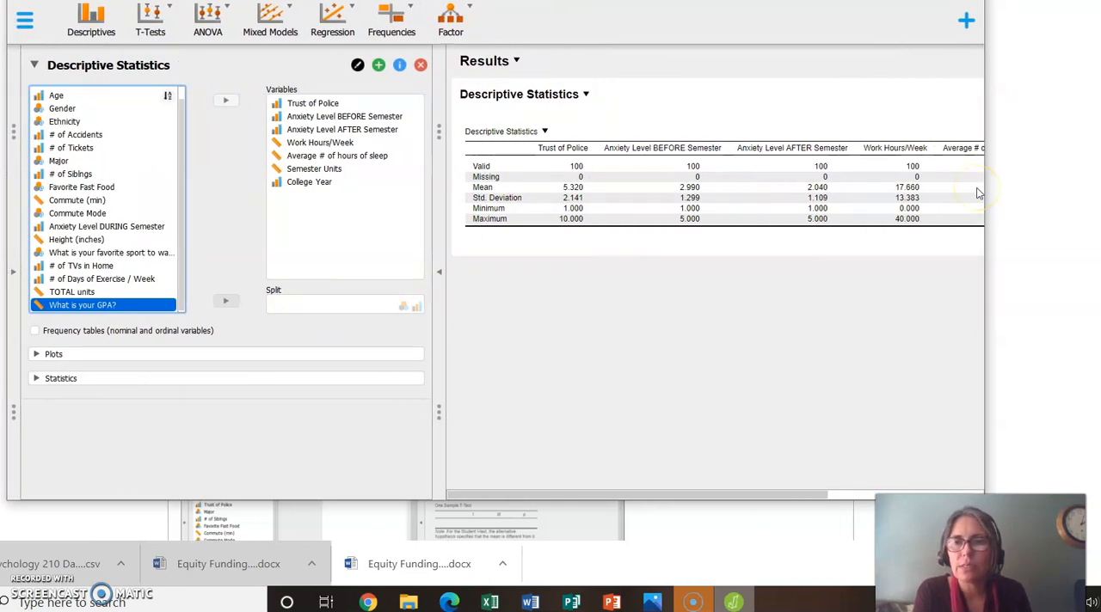
{"action": "left_click_drag", "start_coordinate": [984, 197], "coordinate": [1090, 194]}
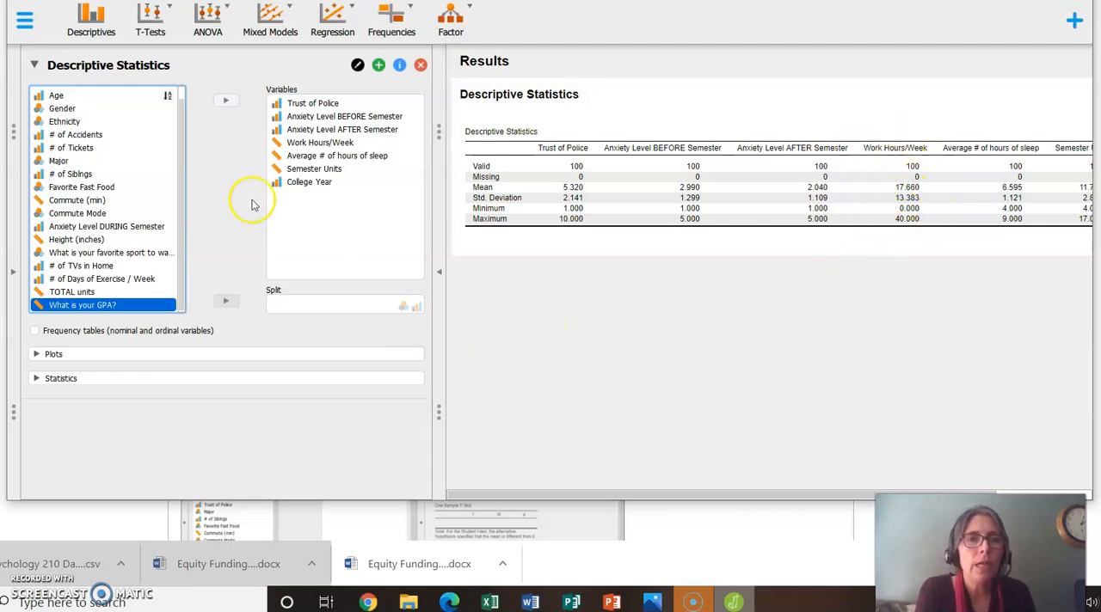
Step: Start a classical Correlation analysis and add Trust of Police and Anxiety Level BEFORE Semester as variables
{"action": "left_click", "coordinate": [332, 19]}
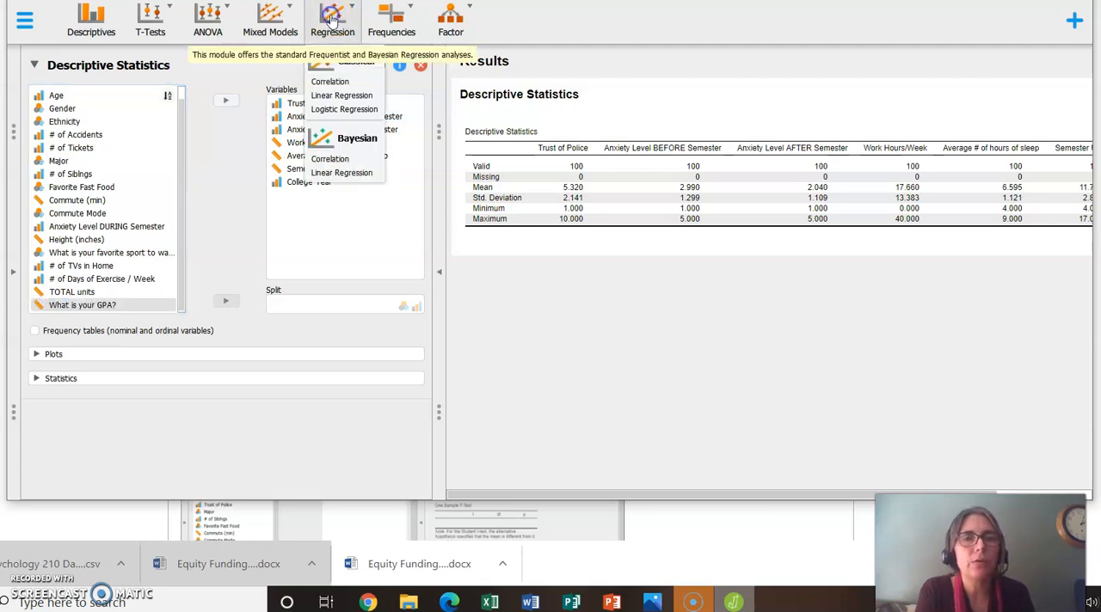
{"action": "left_click", "coordinate": [318, 87]}
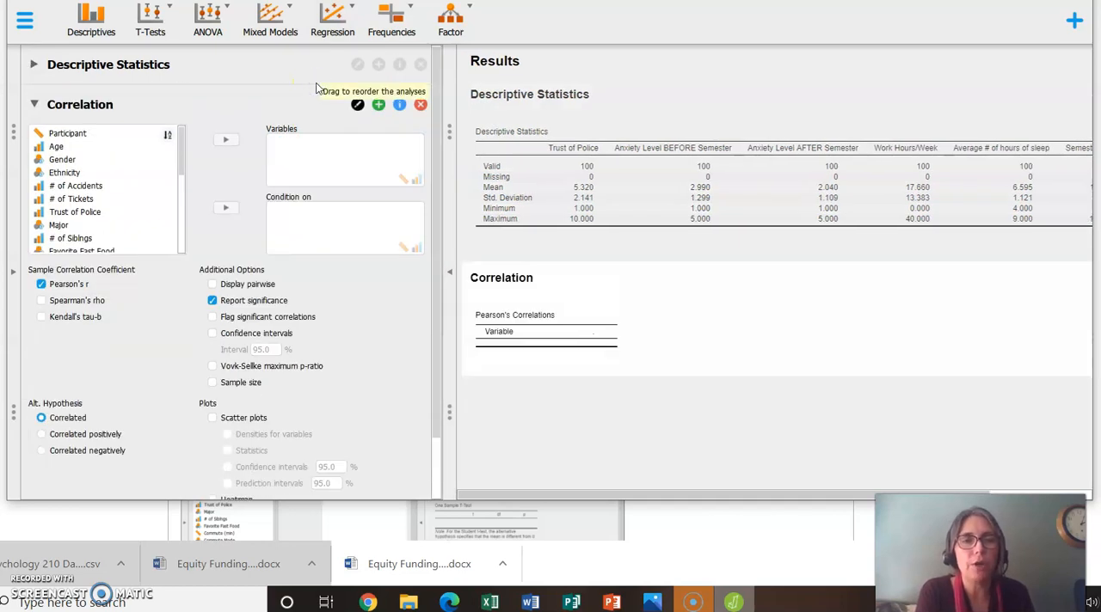
{"action": "left_click_drag", "start_coordinate": [179, 161], "coordinate": [180, 179]}
{"action": "left_click", "coordinate": [131, 174]}
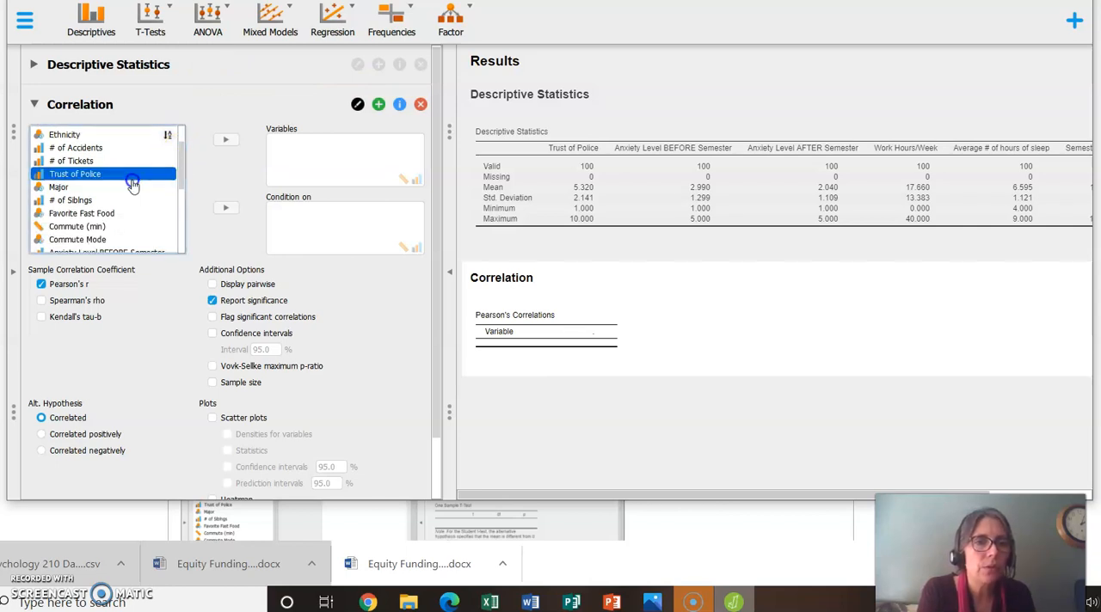
{"action": "left_click", "coordinate": [226, 140]}
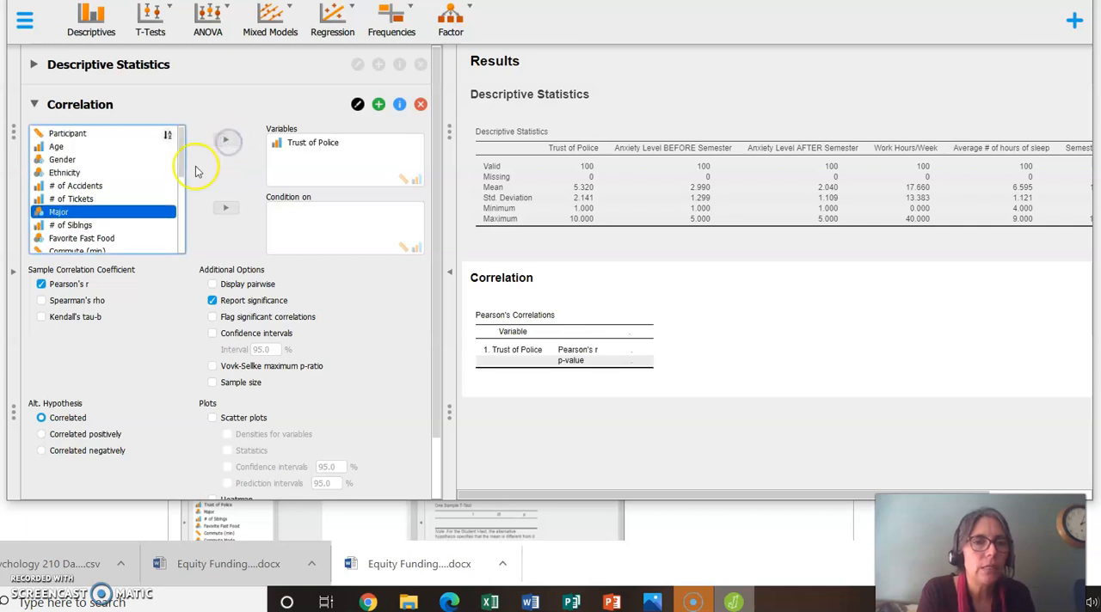
{"action": "left_click_drag", "start_coordinate": [179, 168], "coordinate": [184, 229]}
{"action": "left_click", "coordinate": [123, 133]}
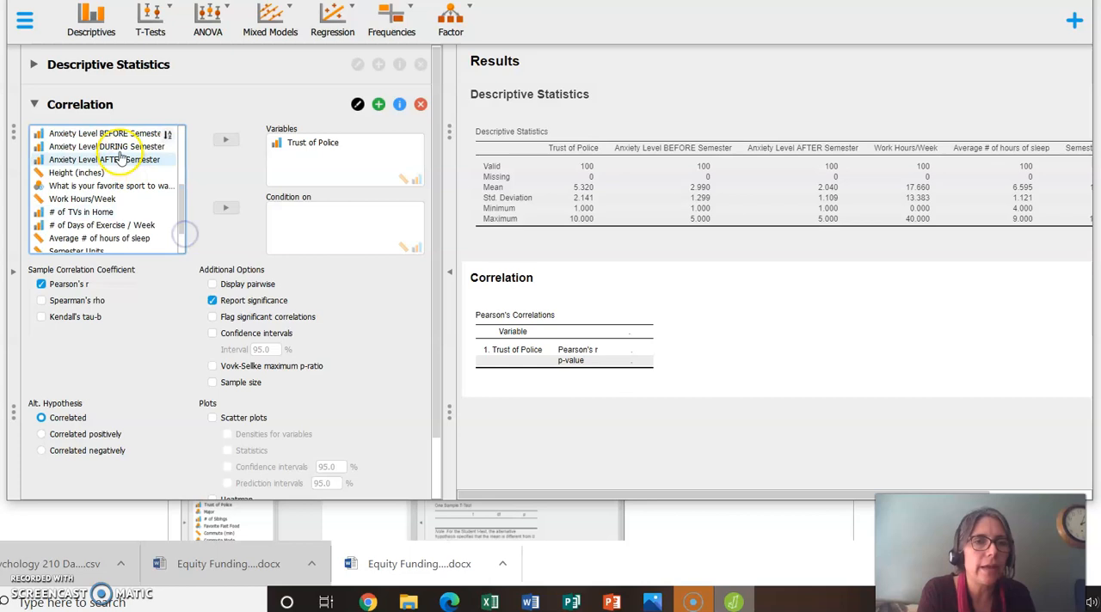
{"action": "left_click", "coordinate": [225, 140]}
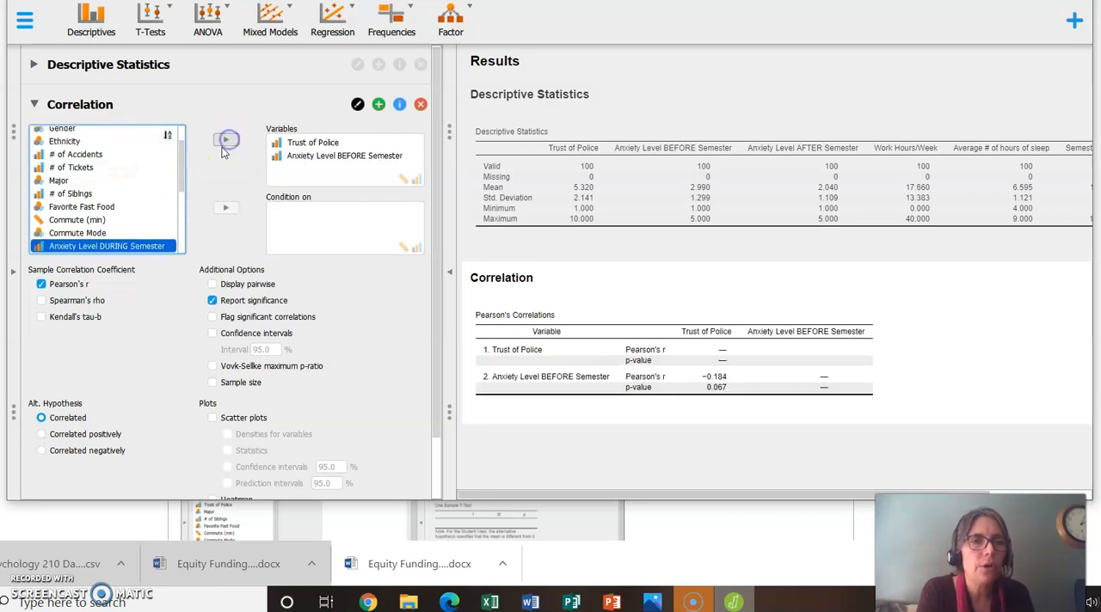
Step: Add Anxiety Level AFTER Semester and Work Hours/Week to the correlation variables
{"action": "left_click_drag", "start_coordinate": [186, 177], "coordinate": [182, 206]}
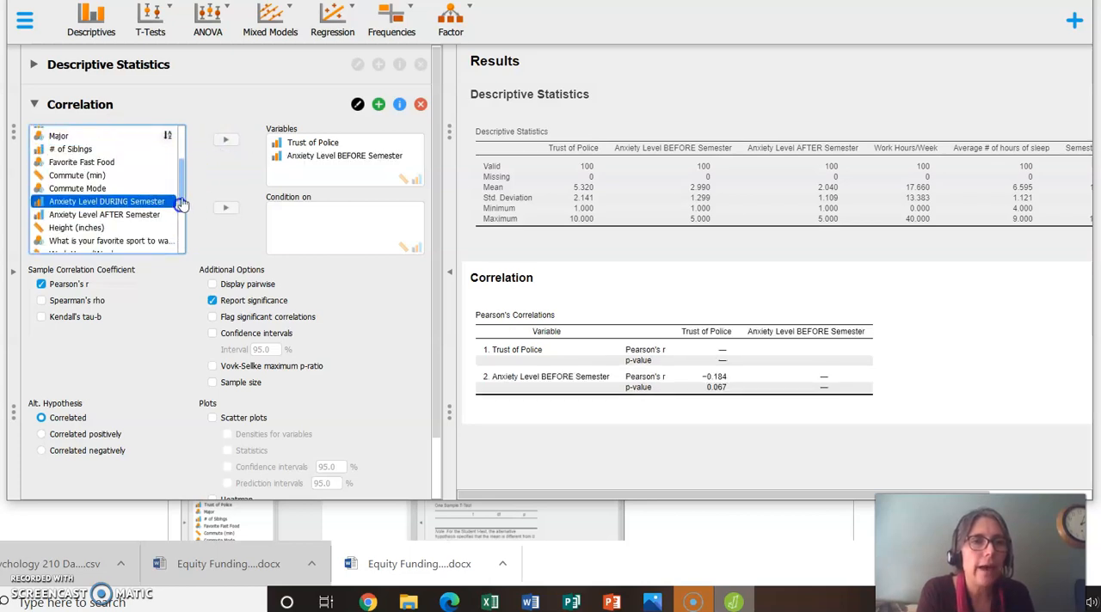
{"action": "left_click", "coordinate": [153, 222]}
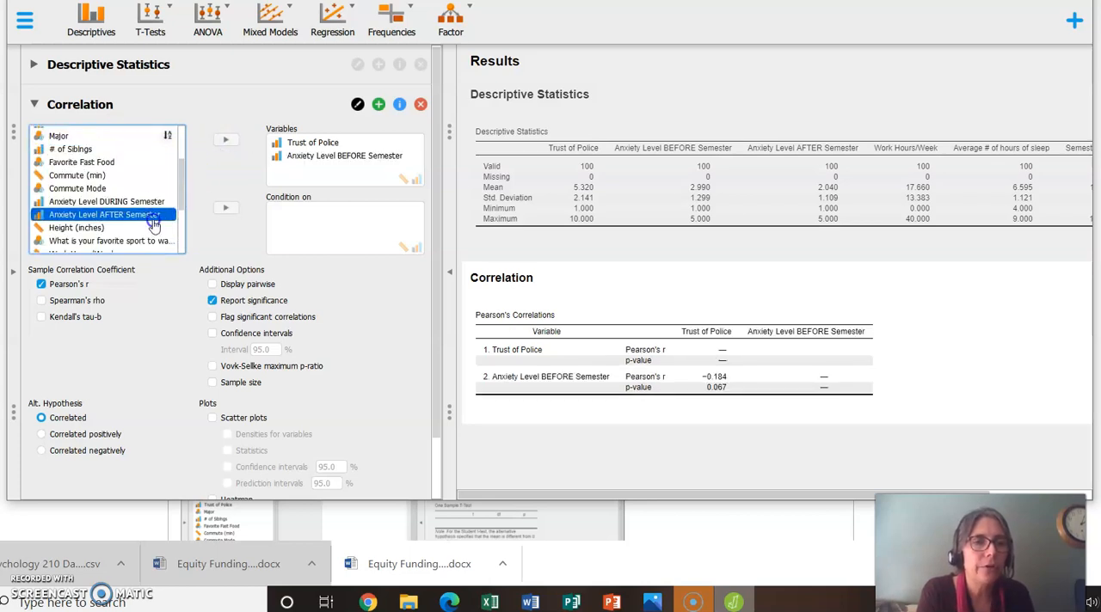
{"action": "left_click", "coordinate": [226, 140]}
{"action": "left_click_drag", "start_coordinate": [180, 179], "coordinate": [174, 223]}
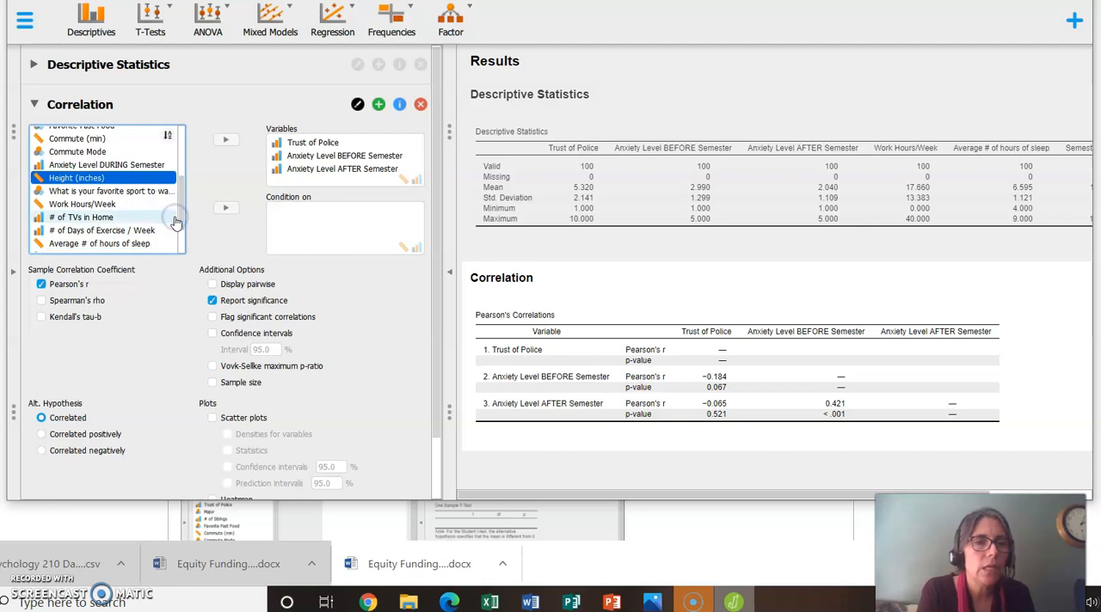
{"action": "left_click", "coordinate": [101, 203]}
{"action": "left_click", "coordinate": [225, 140]}
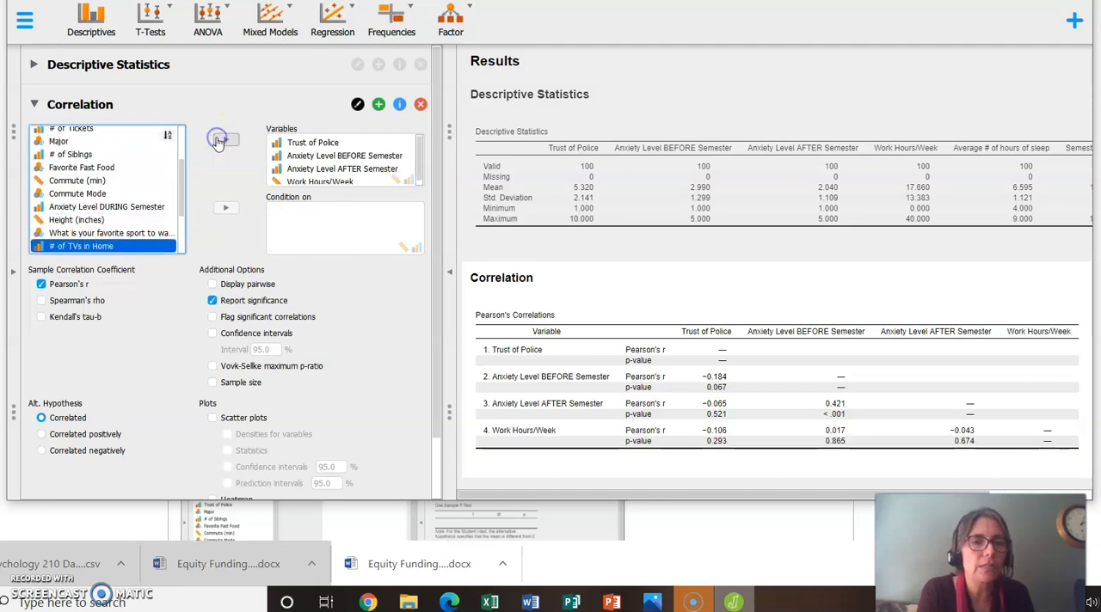
Step: Add College Year to the correlation variables
{"action": "left_click_drag", "start_coordinate": [179, 200], "coordinate": [169, 244]}
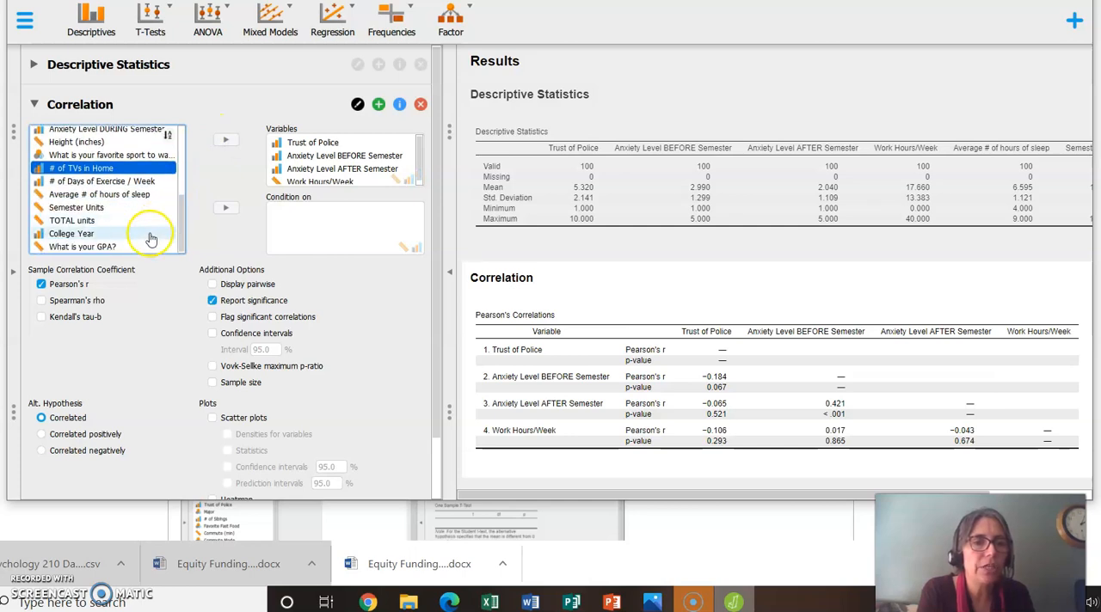
{"action": "left_click", "coordinate": [149, 232]}
{"action": "left_click", "coordinate": [224, 141]}
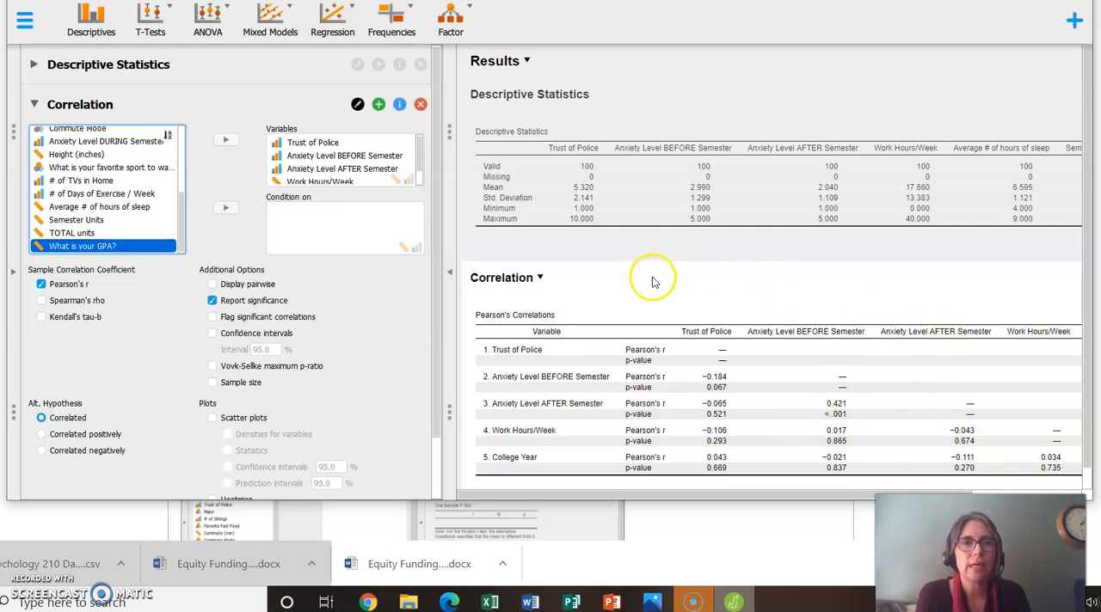
Step: Start a classical ANOVA, then switch to the lab instructions in the browser and read the ANOVA section for the required variables
{"action": "left_click", "coordinate": [208, 19]}
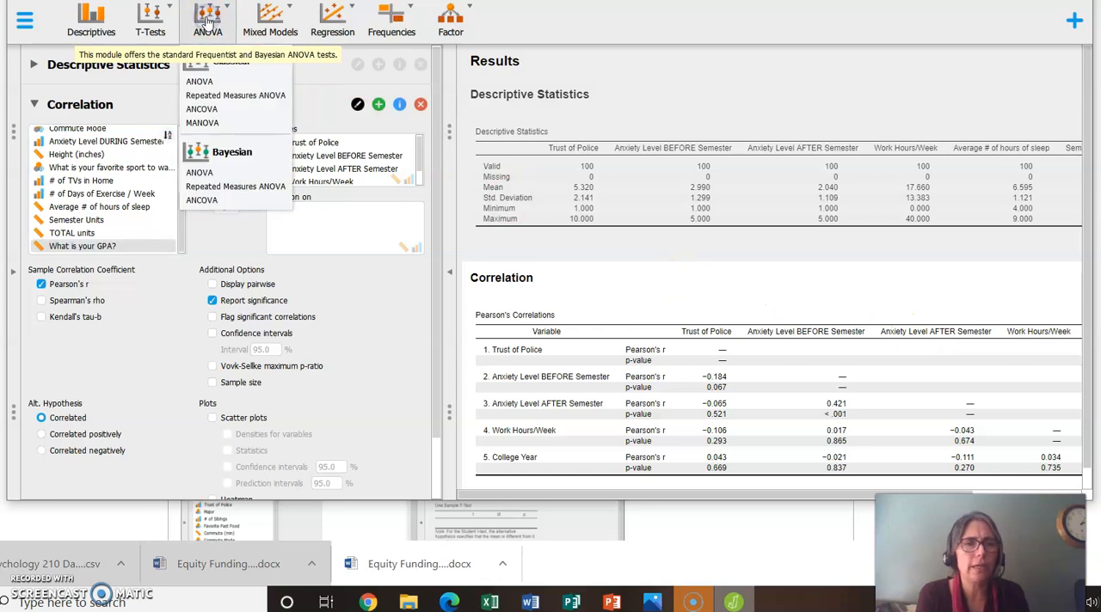
{"action": "left_click", "coordinate": [208, 85]}
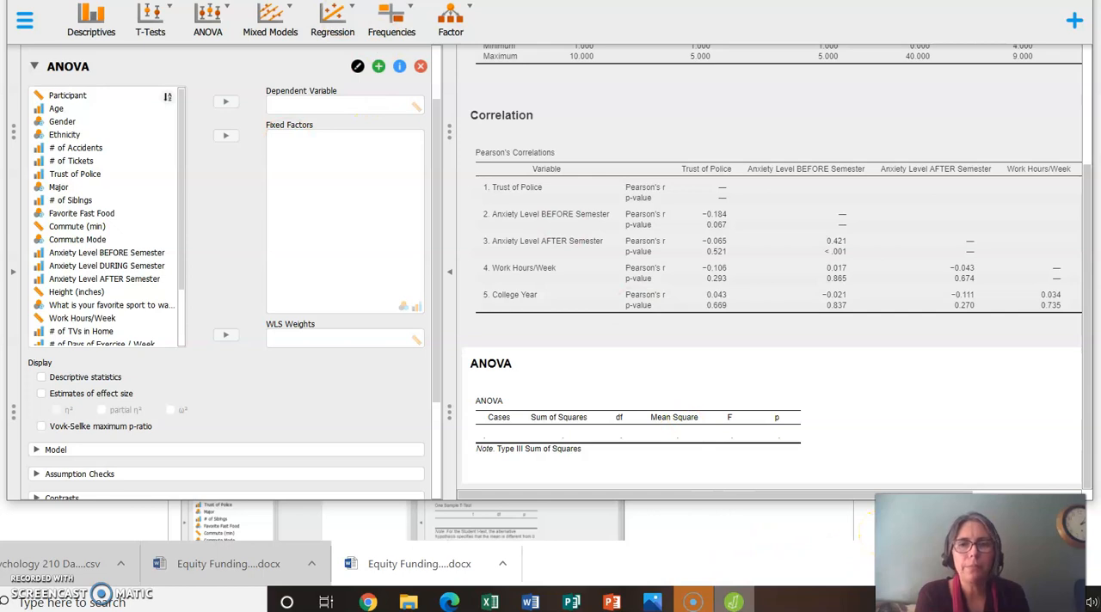
{"action": "left_click", "coordinate": [891, 533]}
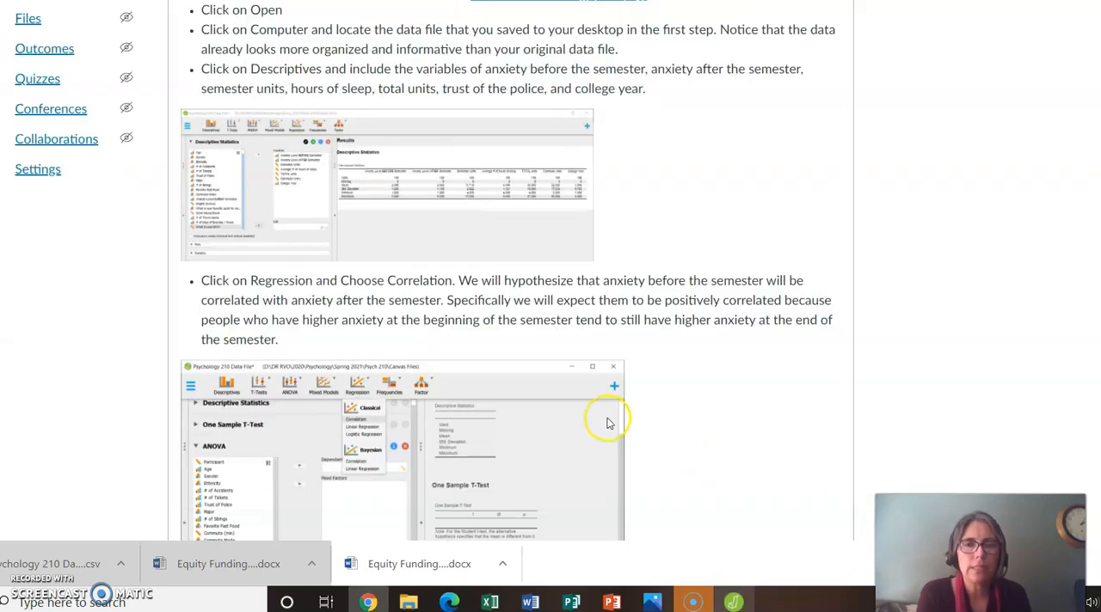
{"action": "scroll", "coordinate": [607, 422], "scroll_direction": "down", "scroll_amount": 7}
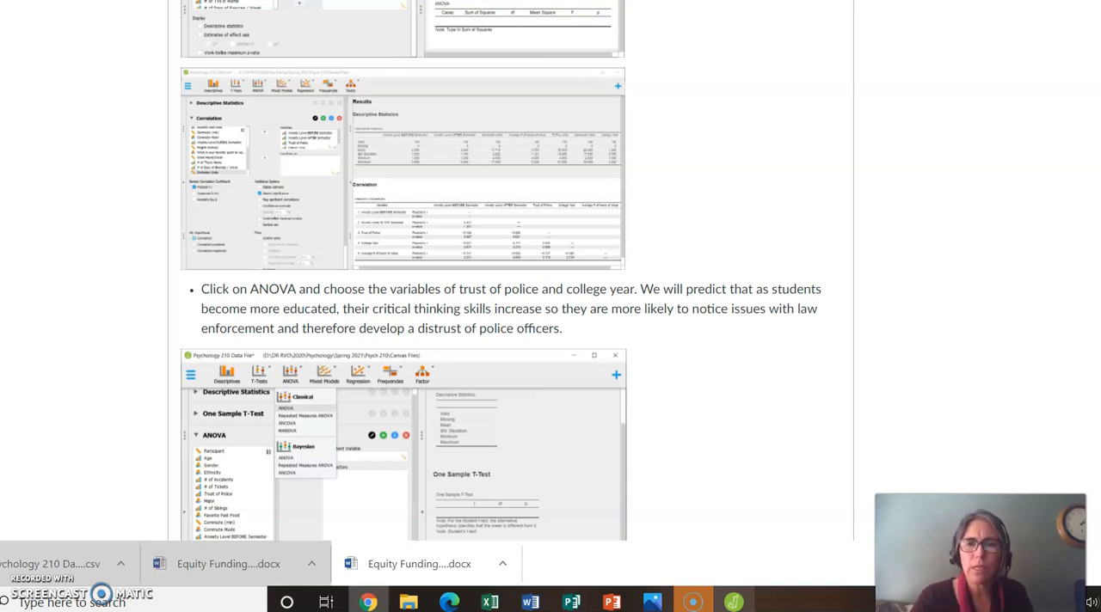
{"action": "scroll", "coordinate": [501, 270], "scroll_direction": "down", "scroll_amount": 2}
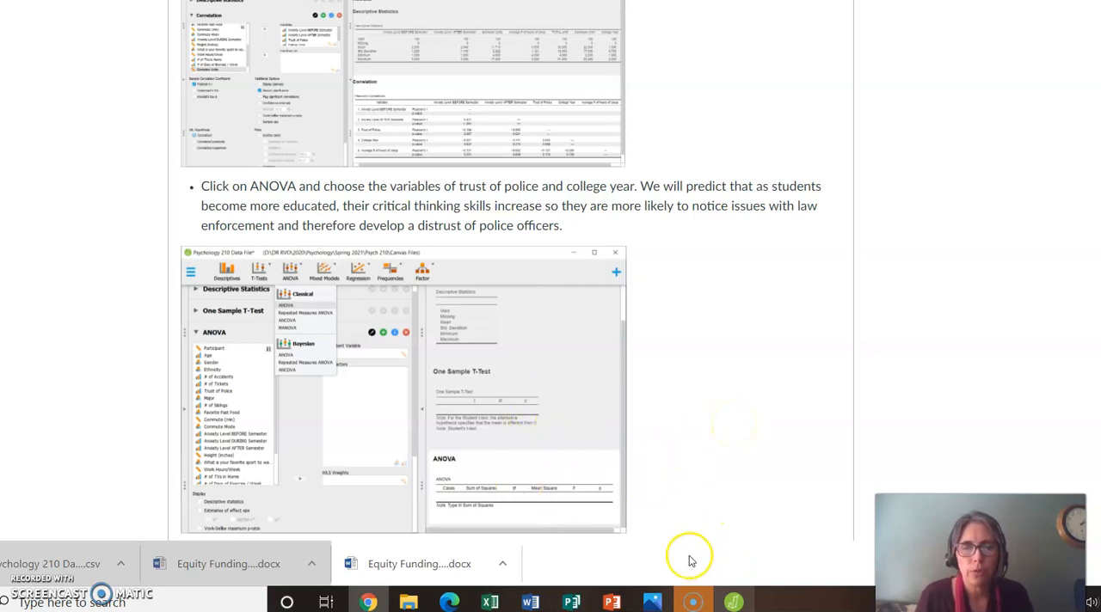
Step: Switch back to JASP and set Trust of Police as the ANOVA's dependent variable and College Year as its fixed factor
{"action": "left_click", "coordinate": [735, 601]}
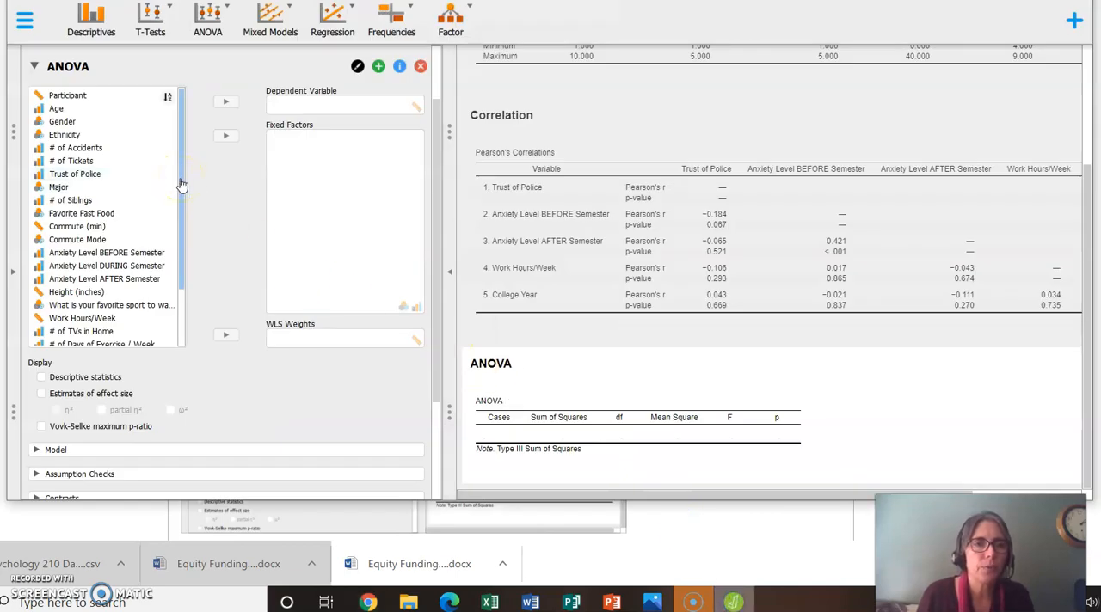
{"action": "left_click", "coordinate": [138, 176]}
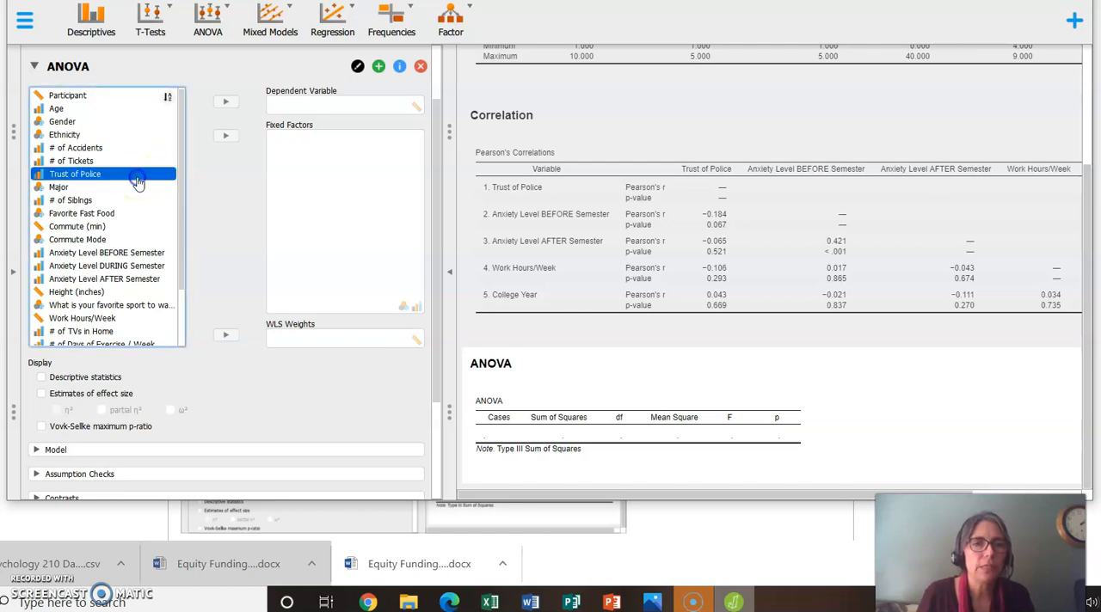
{"action": "left_click", "coordinate": [225, 102]}
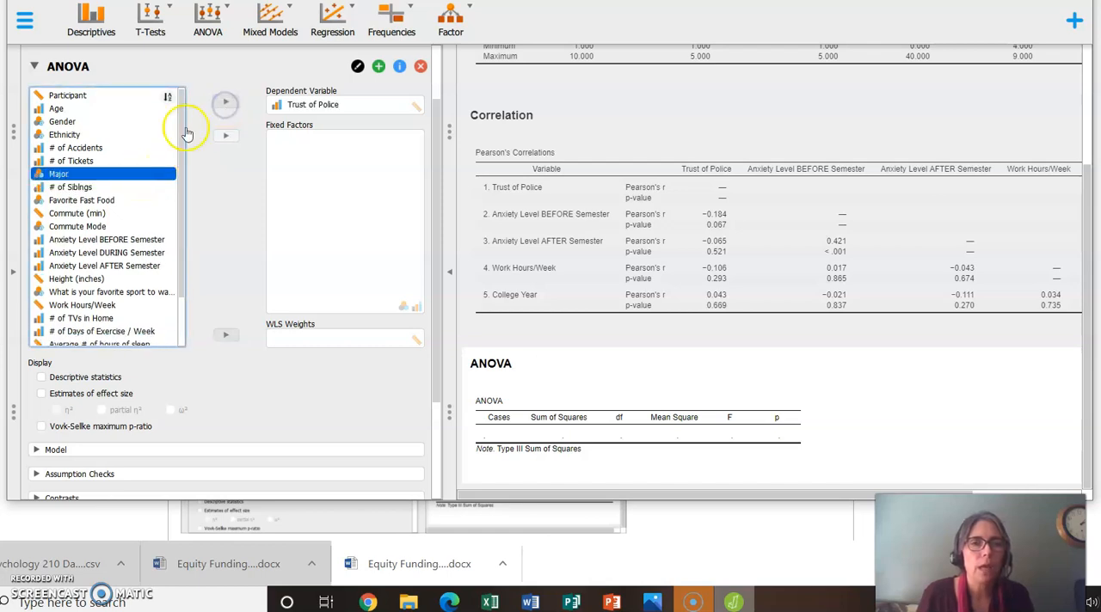
{"action": "left_click_drag", "start_coordinate": [181, 138], "coordinate": [179, 196]}
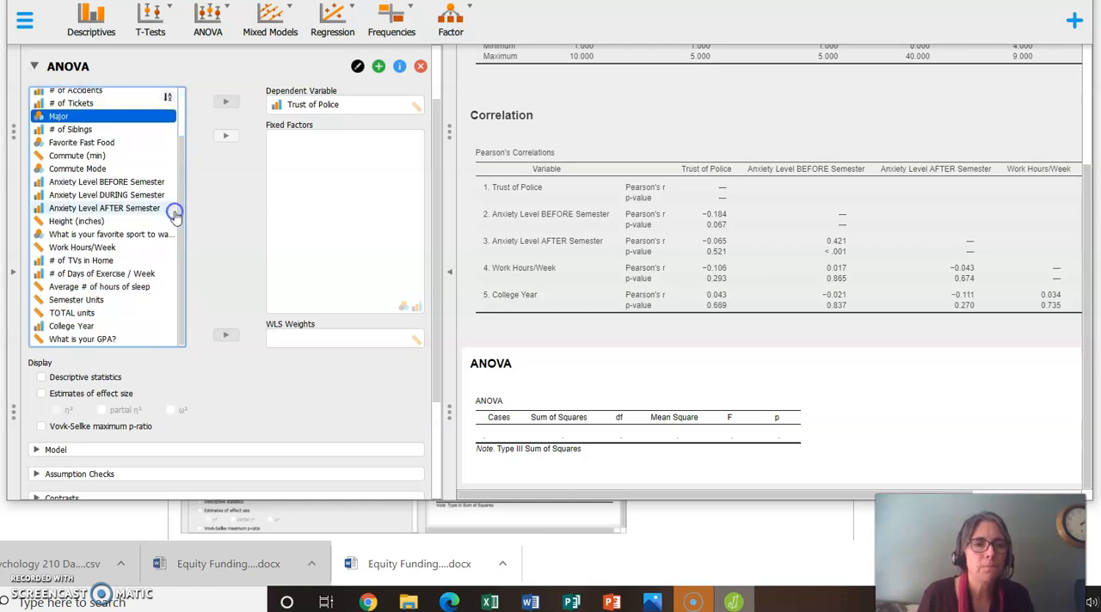
{"action": "left_click", "coordinate": [110, 330]}
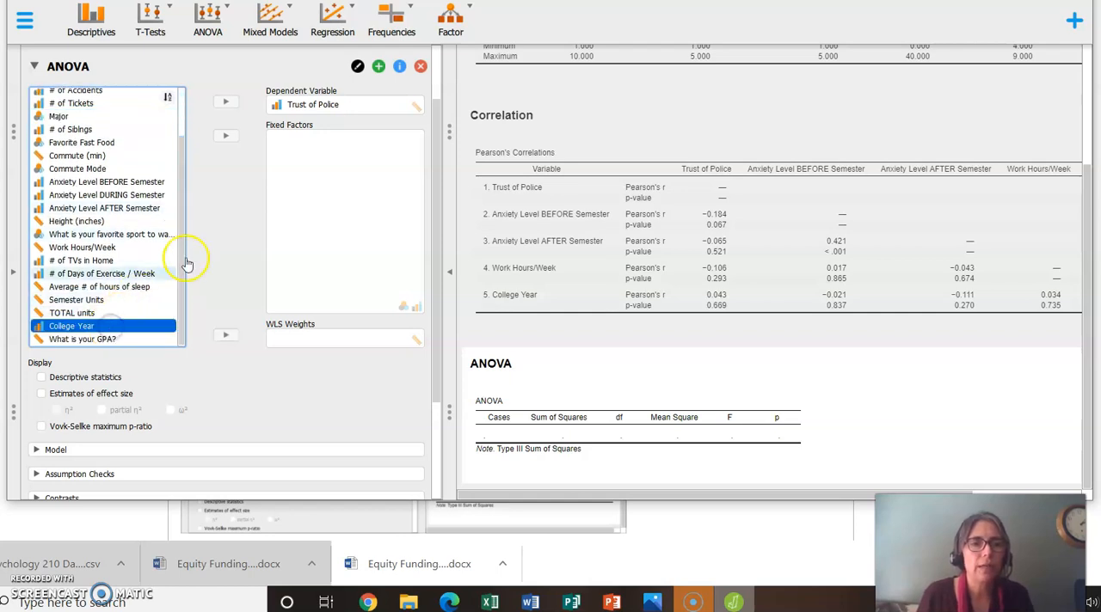
{"action": "left_click", "coordinate": [220, 140]}
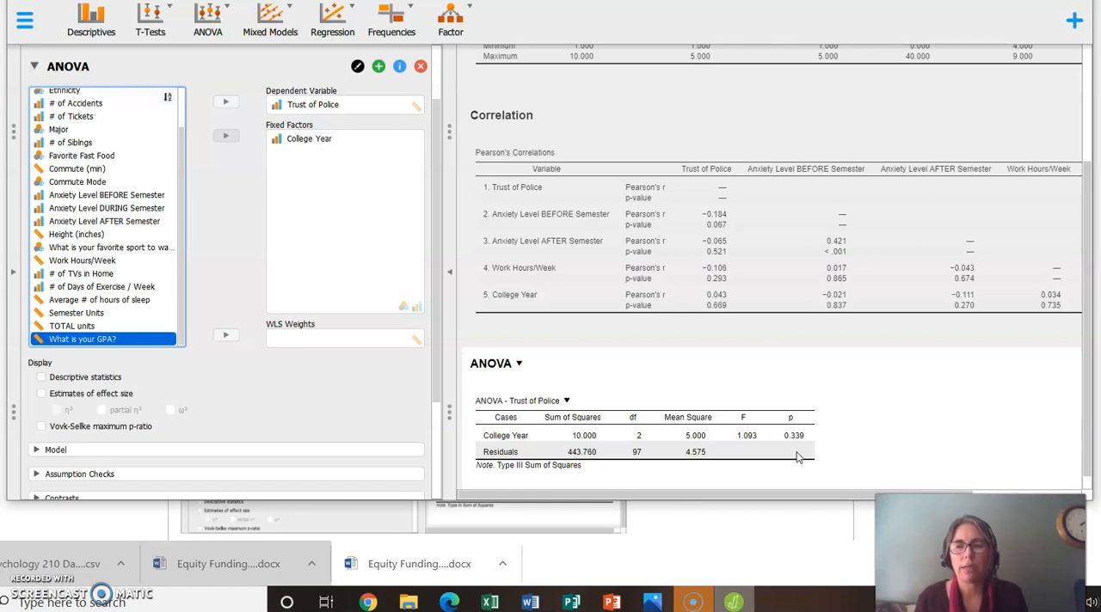
Step: Switch to the Computer Lab #4 assignment page in the browser and read the four questions to answer in paragraph format
{"action": "left_click", "coordinate": [919, 445]}
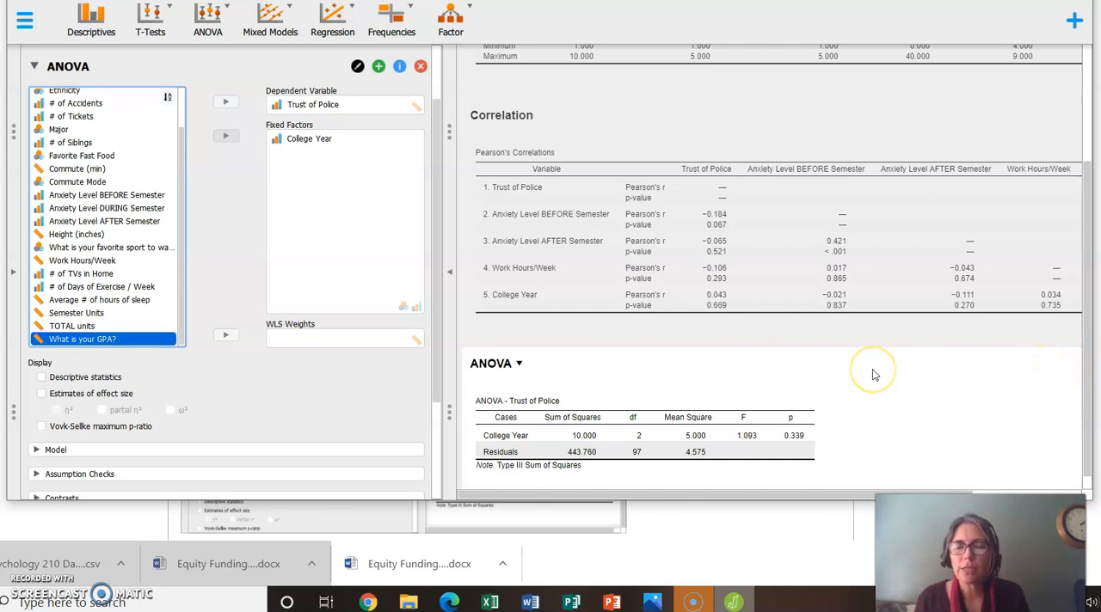
{"action": "left_click", "coordinate": [1032, 393]}
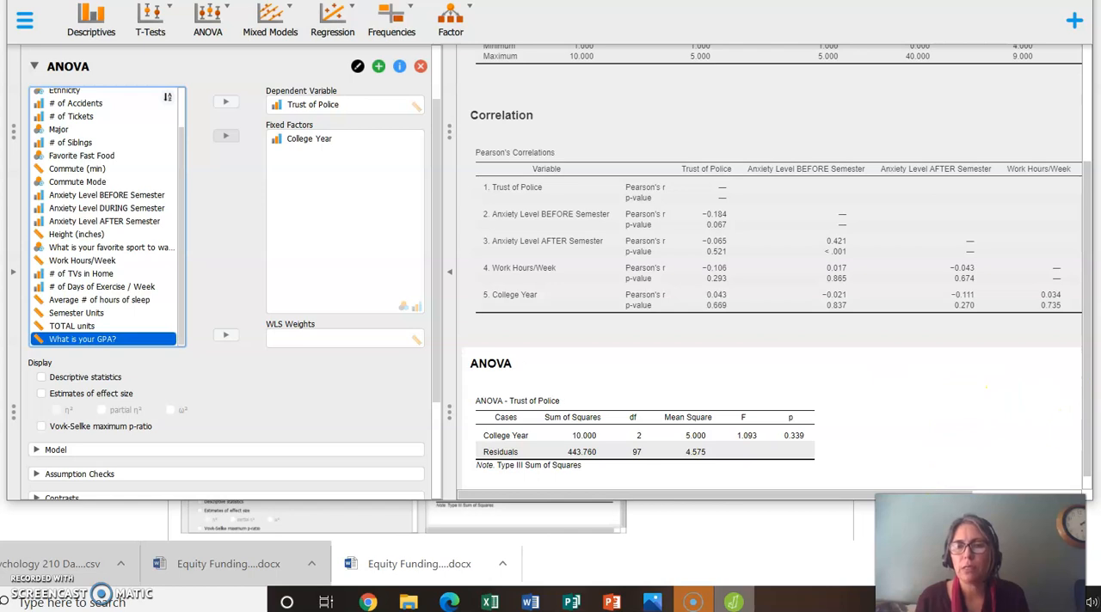
{"action": "left_click", "coordinate": [947, 519]}
{"action": "left_click", "coordinate": [858, 457]}
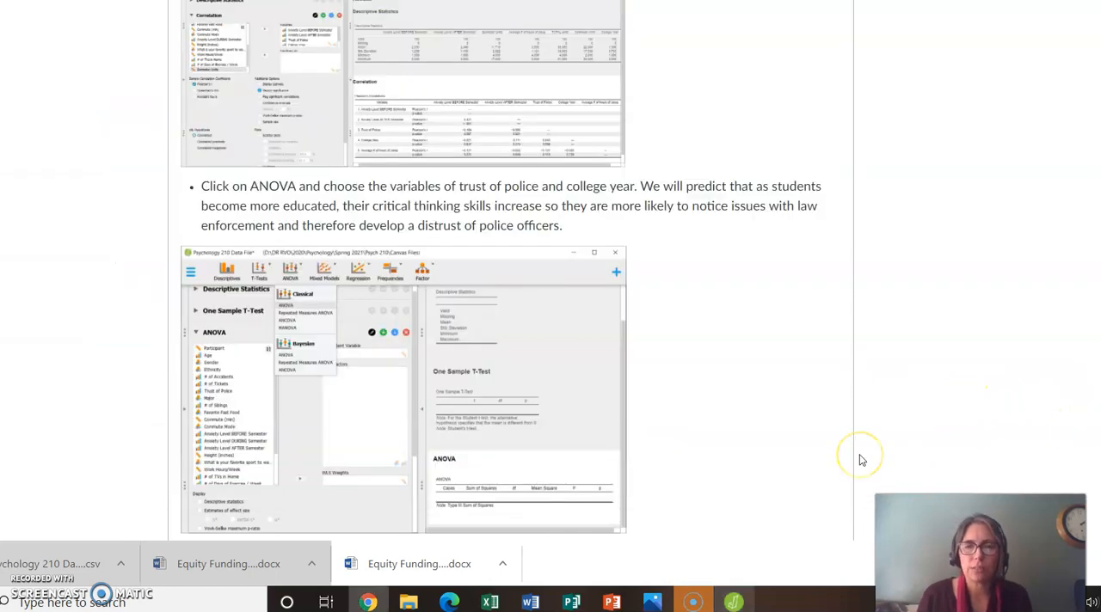
{"action": "scroll", "coordinate": [858, 457], "scroll_direction": "down", "scroll_amount": 1}
{"action": "scroll", "coordinate": [633, 271], "scroll_direction": "down", "scroll_amount": 6}
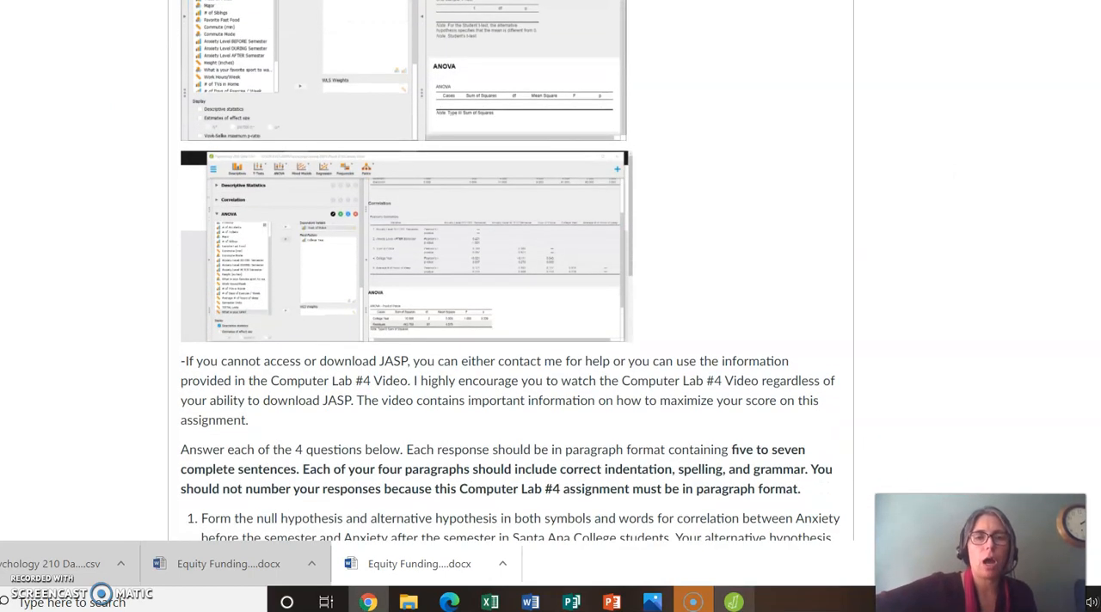
{"action": "scroll", "coordinate": [511, 271], "scroll_direction": "down", "scroll_amount": 3}
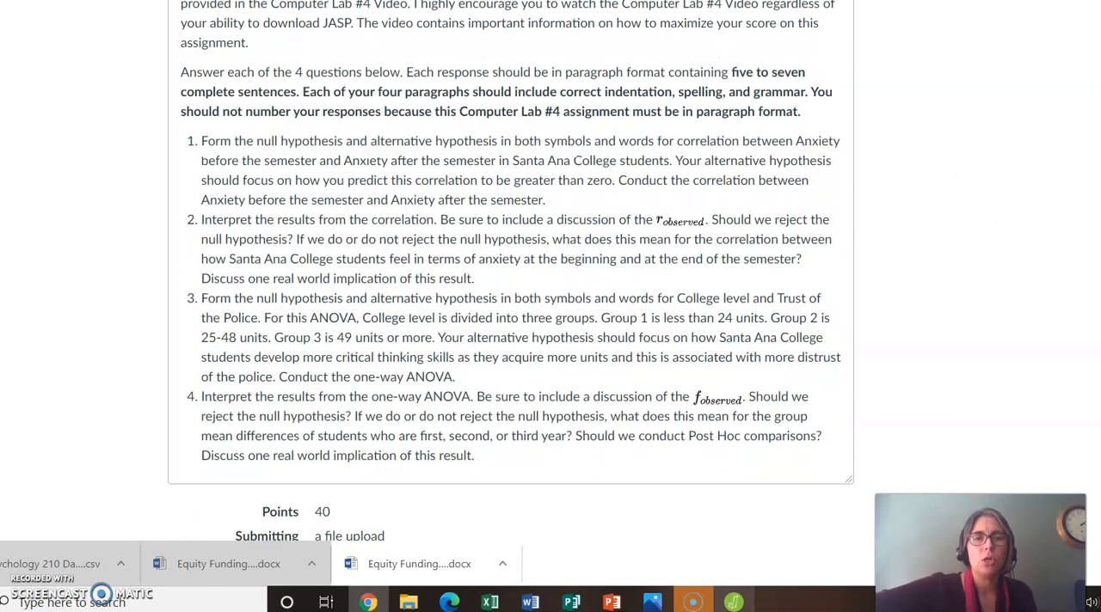